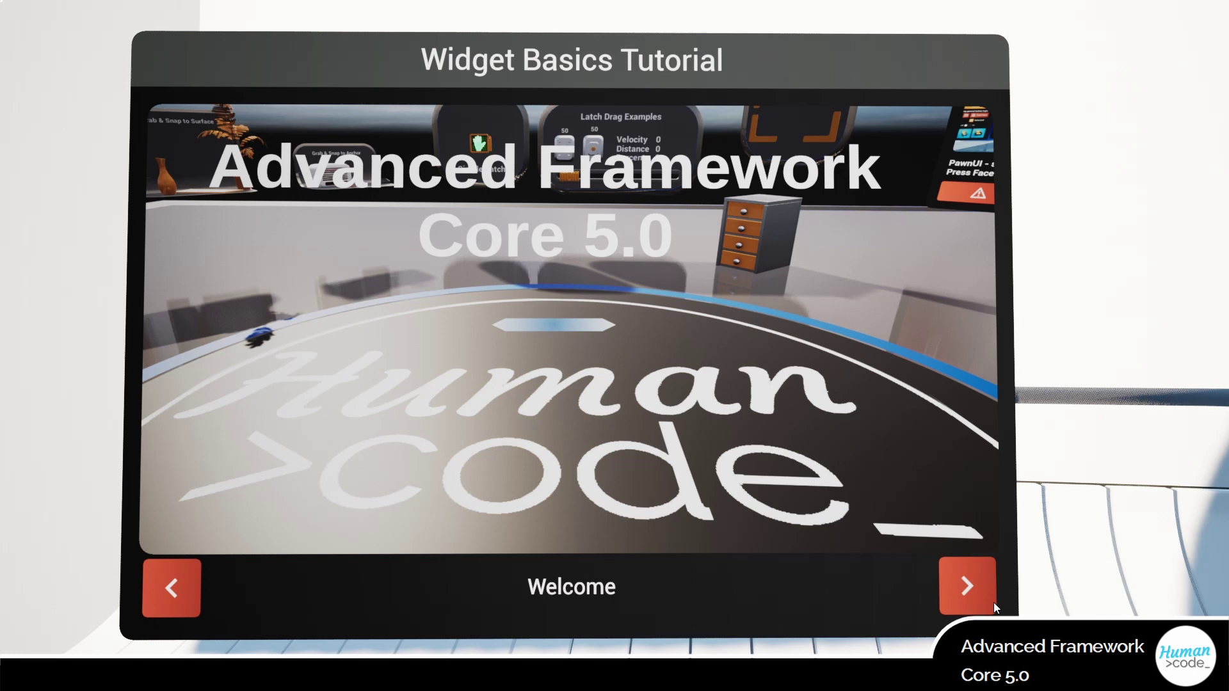
- Move the tutorial board from the Welcome slide to the Widget Component Basics slide
left_click(968, 588)
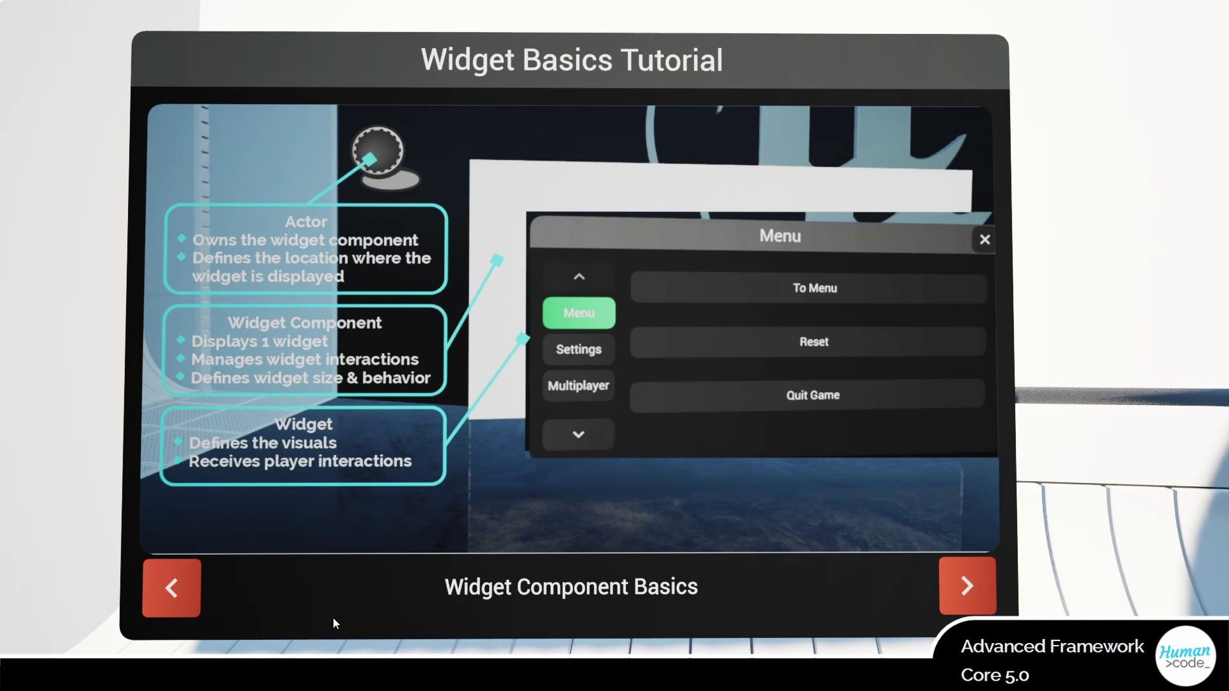
- Move the tutorial board forward to the Widget Display Options slide
left_click(974, 590)
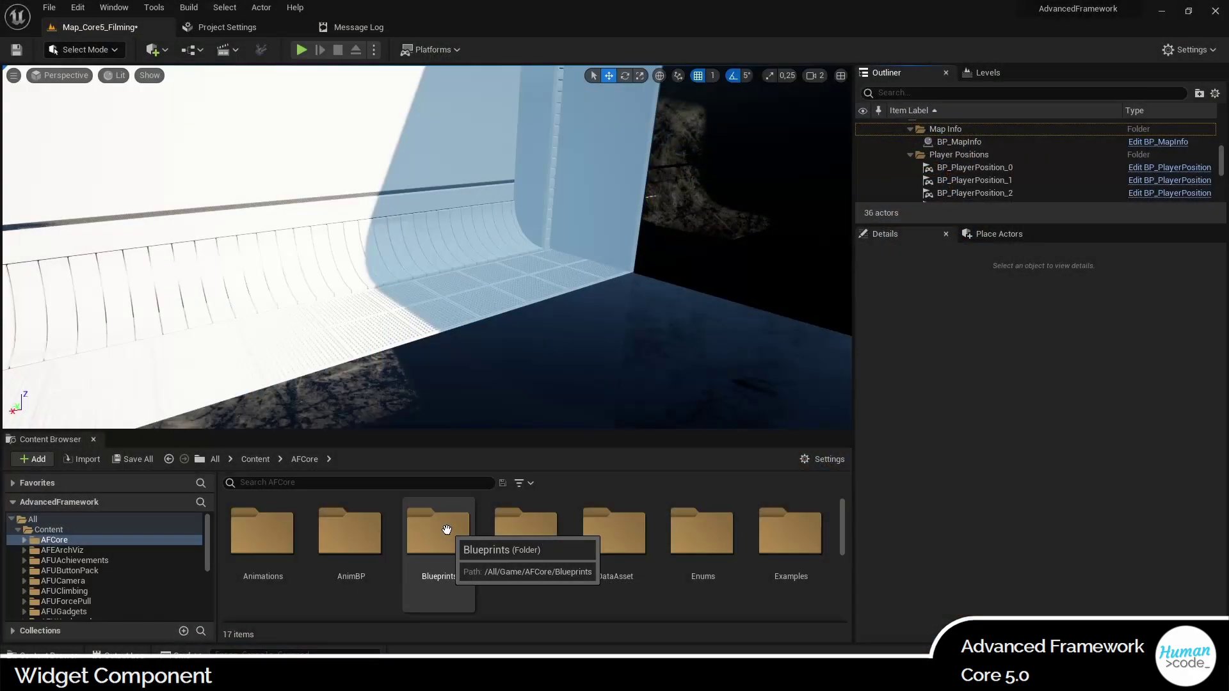
- Place a BP_Board from Blueprints into the level, raised to Z 227 and rotated -40° on Z
left_click(316, 484)
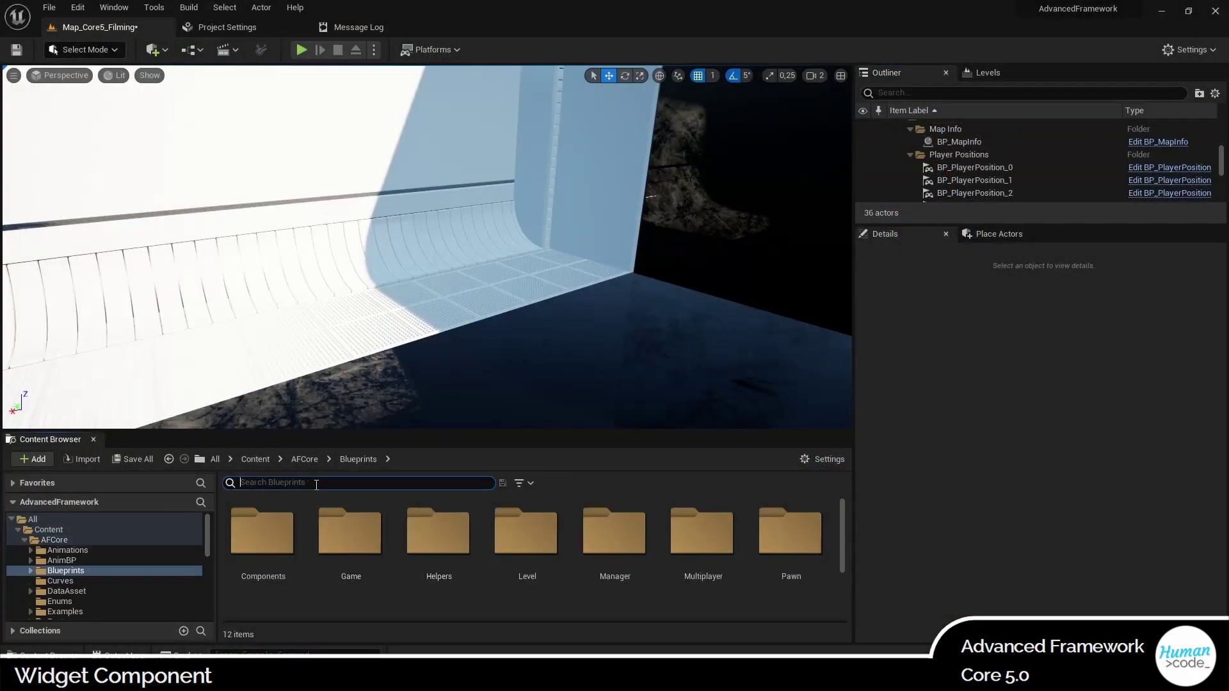
type("board")
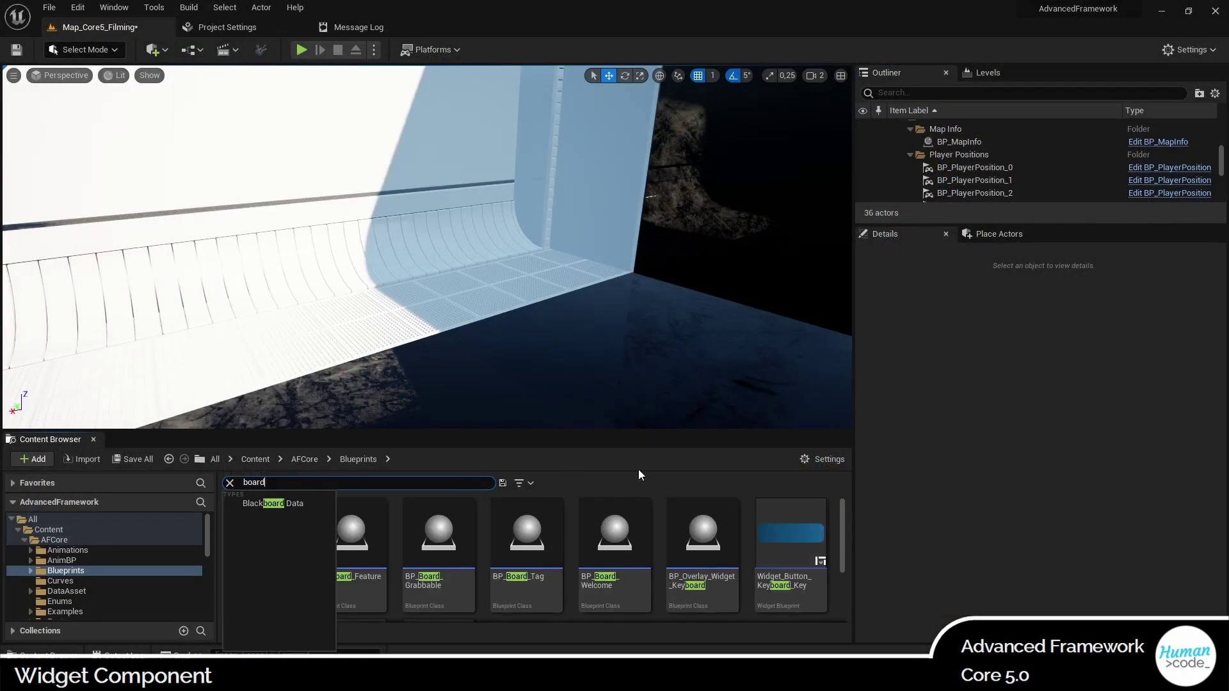
key("Return")
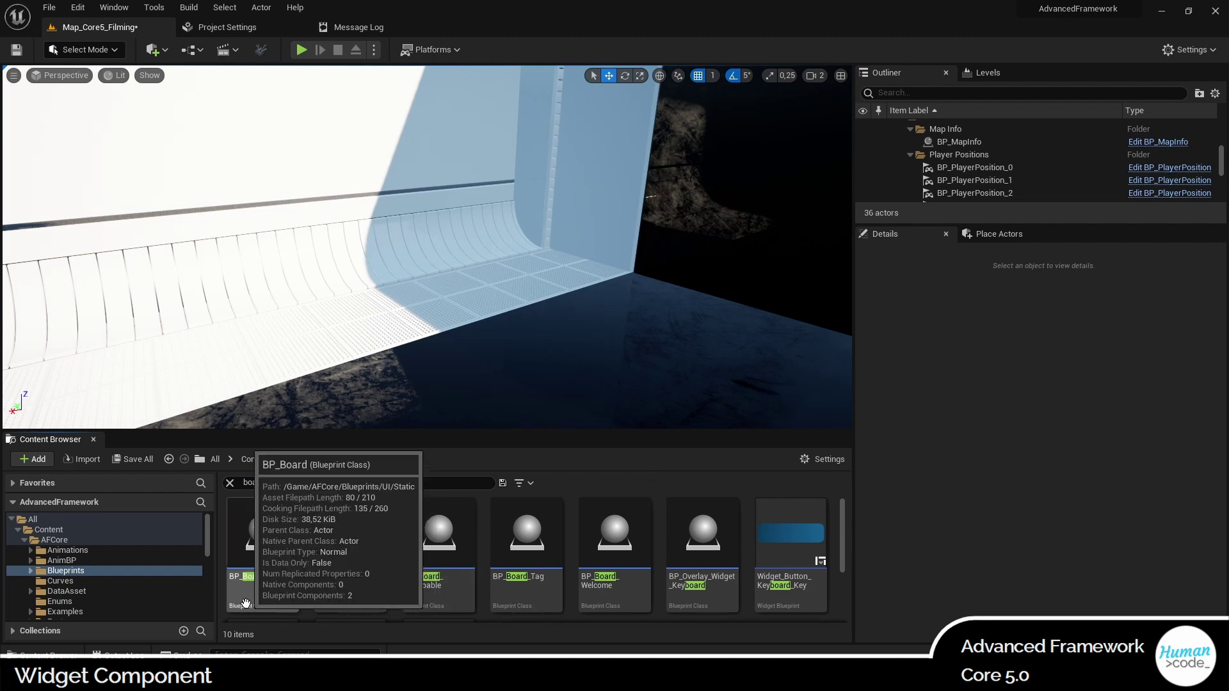
left_click_drag(268, 557, 500, 308)
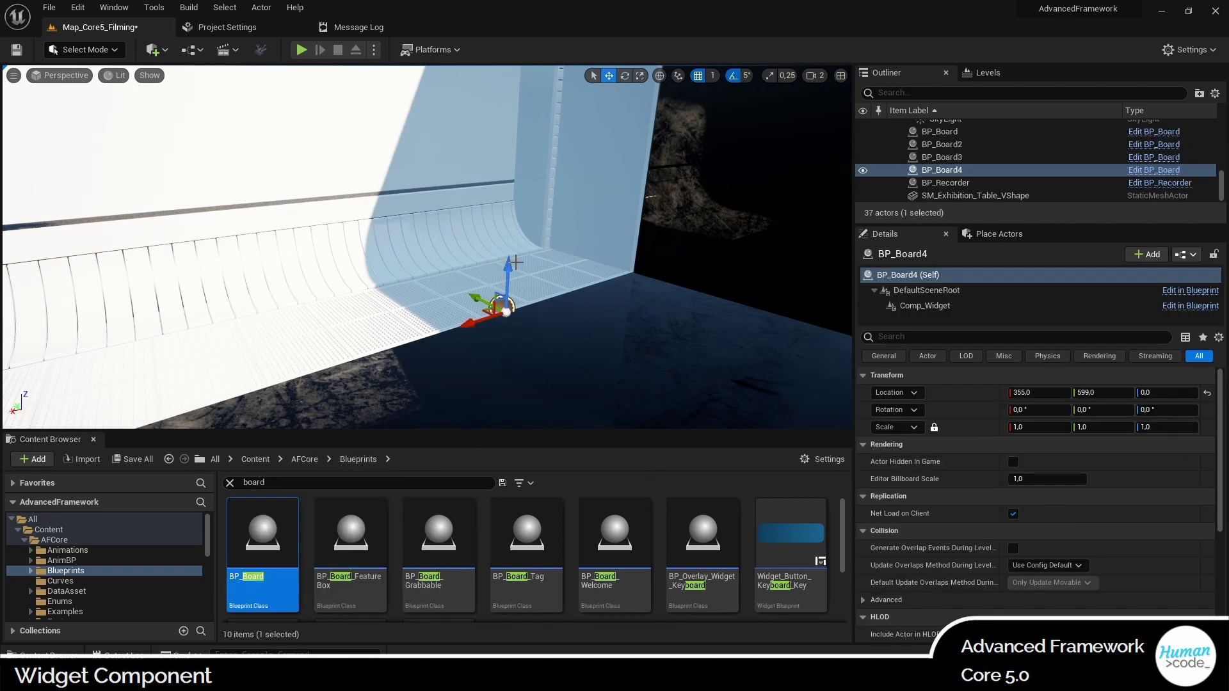
left_click_drag(506, 253, 524, 109)
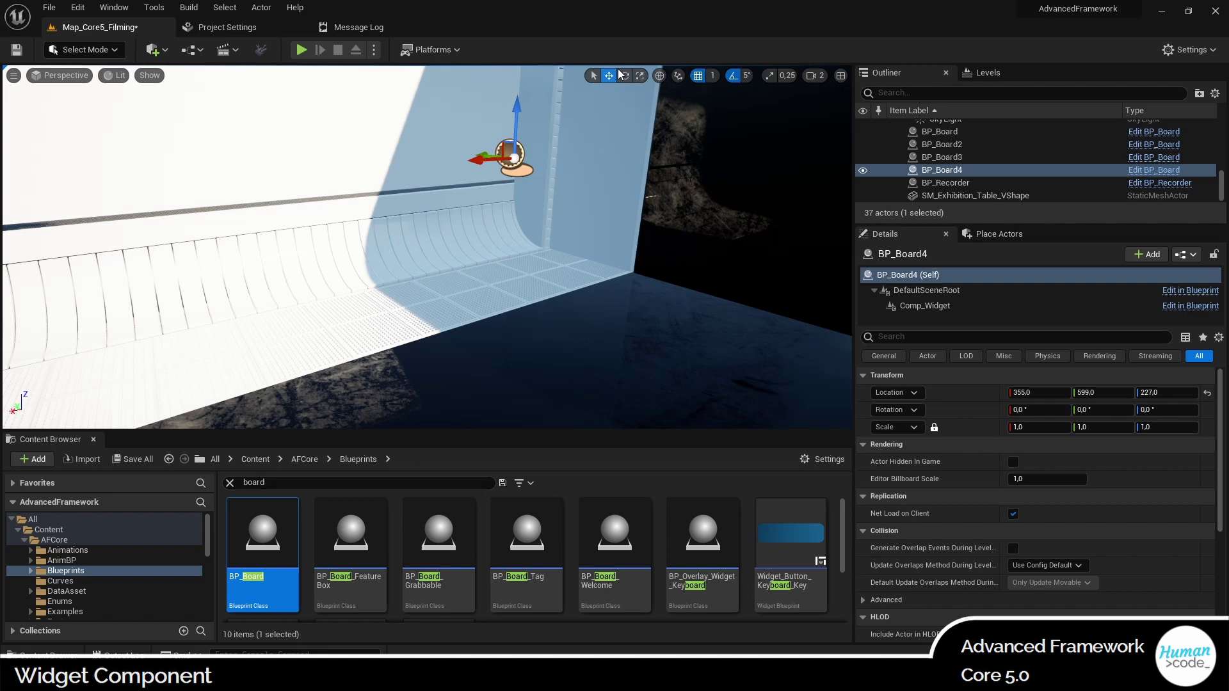
key("e")
mouse_move(520, 169)
left_mouse_down()
mouse_move(509, 168)
mouse_move(518, 163)
left_mouse_up()
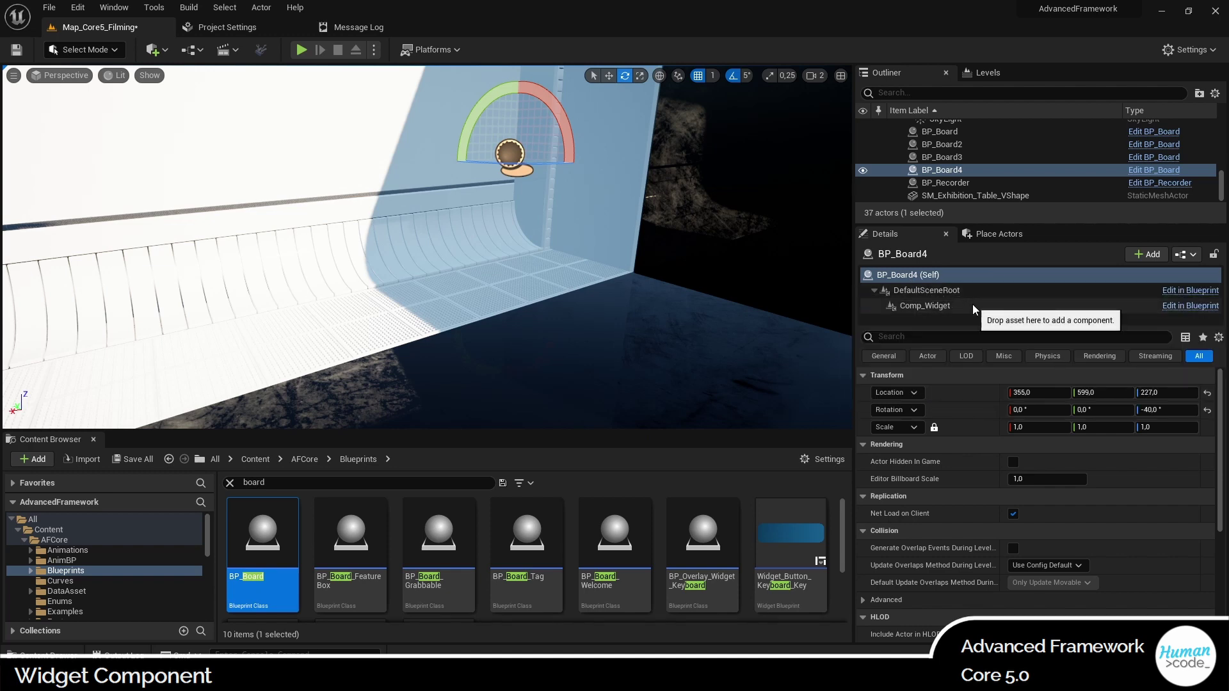
- Select BP_Board4's Comp_Widget component and filter its Details by 'user te'
left_click(973, 304)
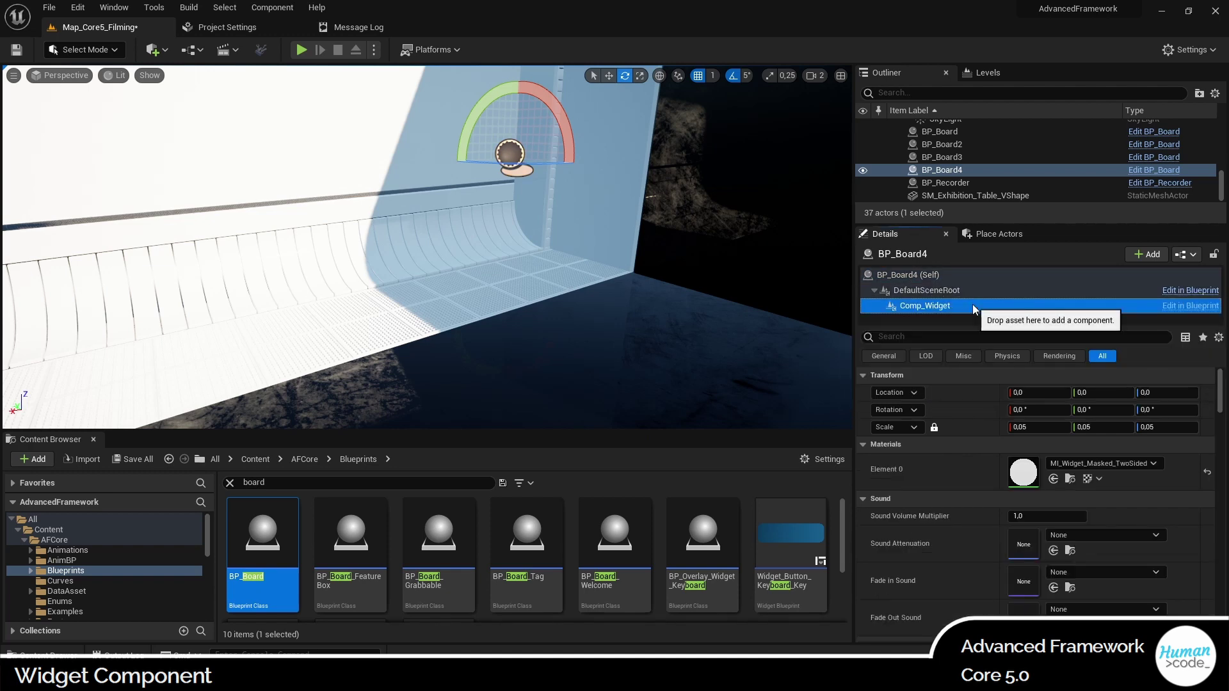
scroll(1091, 443, "down", 3)
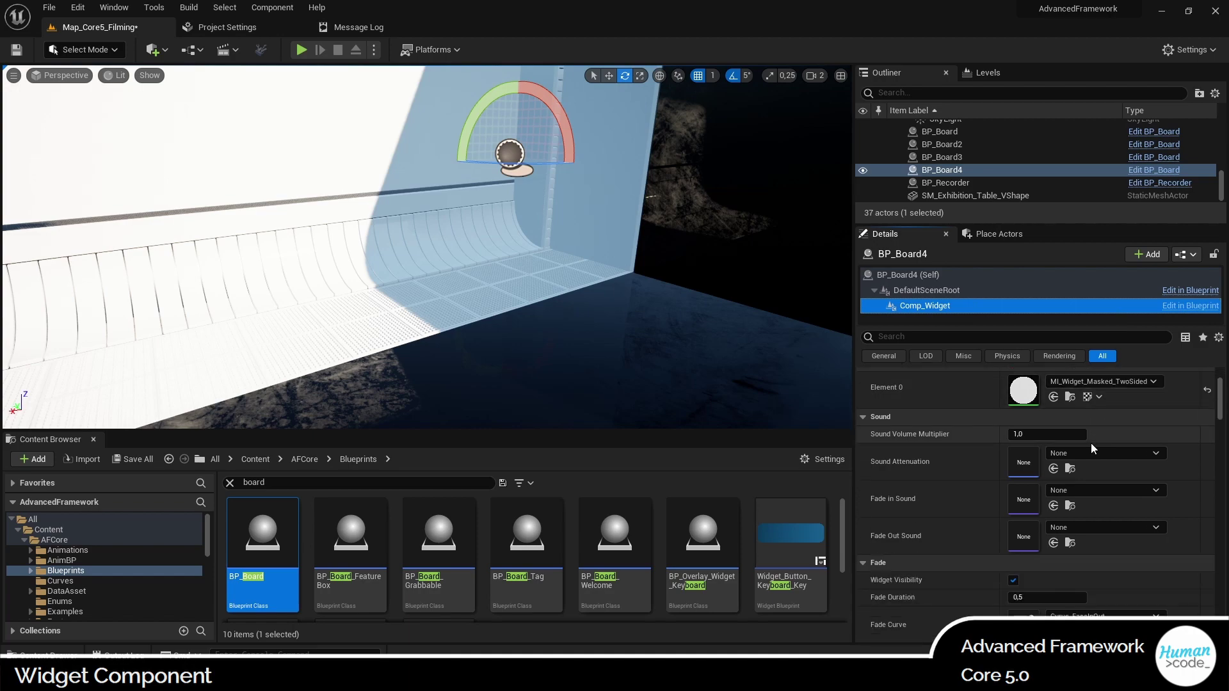
scroll(1090, 443, "down", 5)
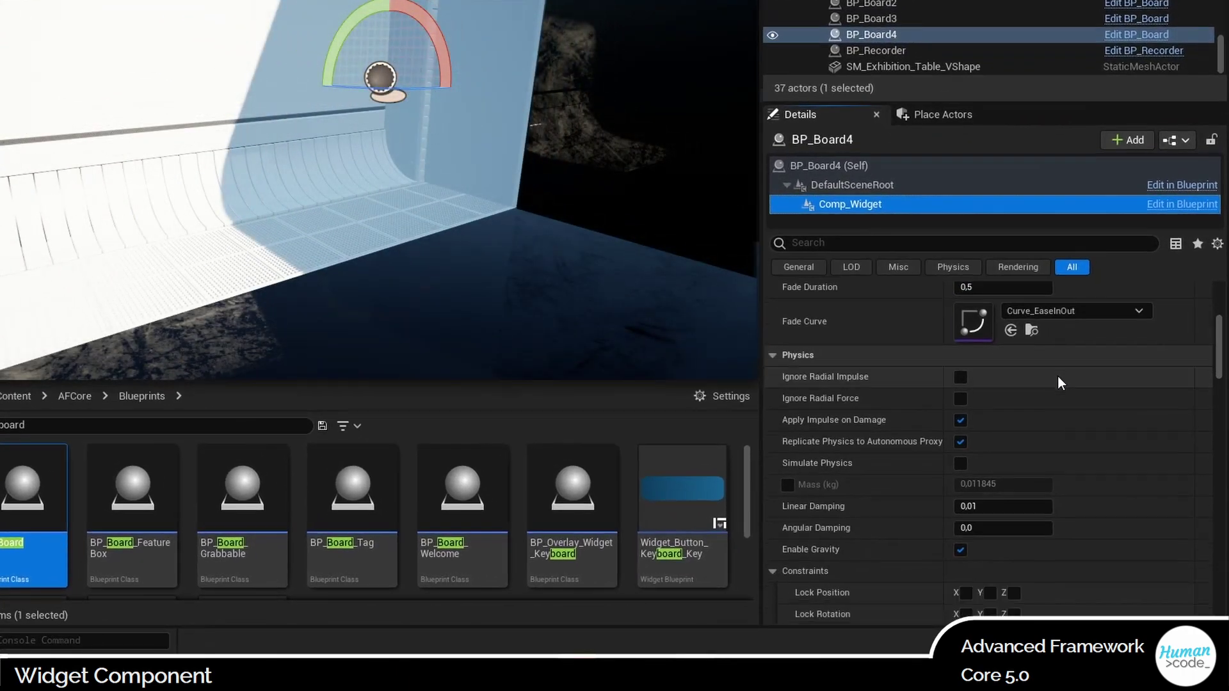
scroll(1058, 376, "down", 6)
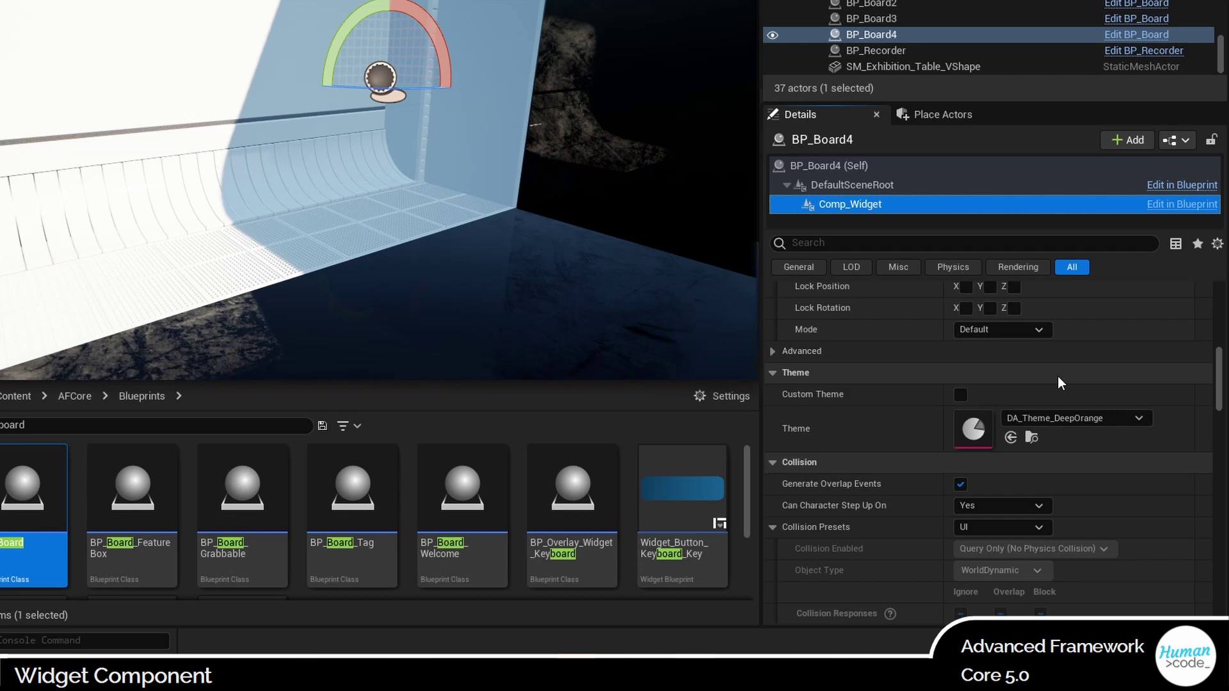
scroll(1057, 375, "down", 3)
scroll(1057, 375, "down", 2)
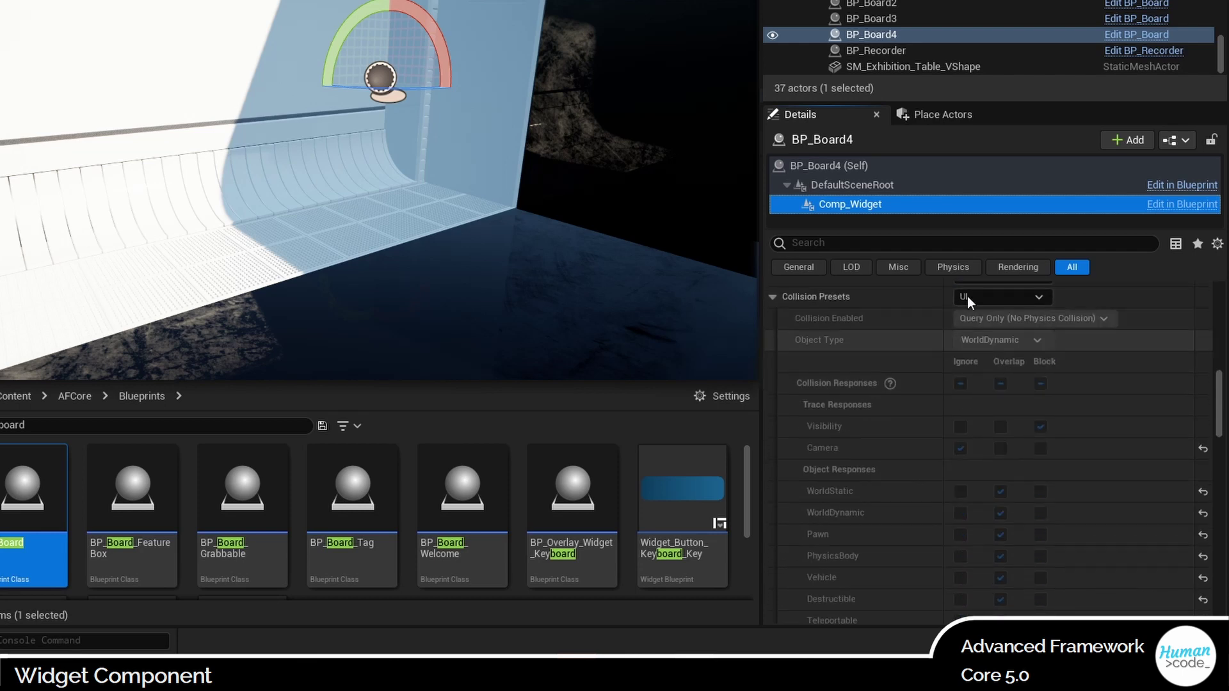
left_click(864, 244)
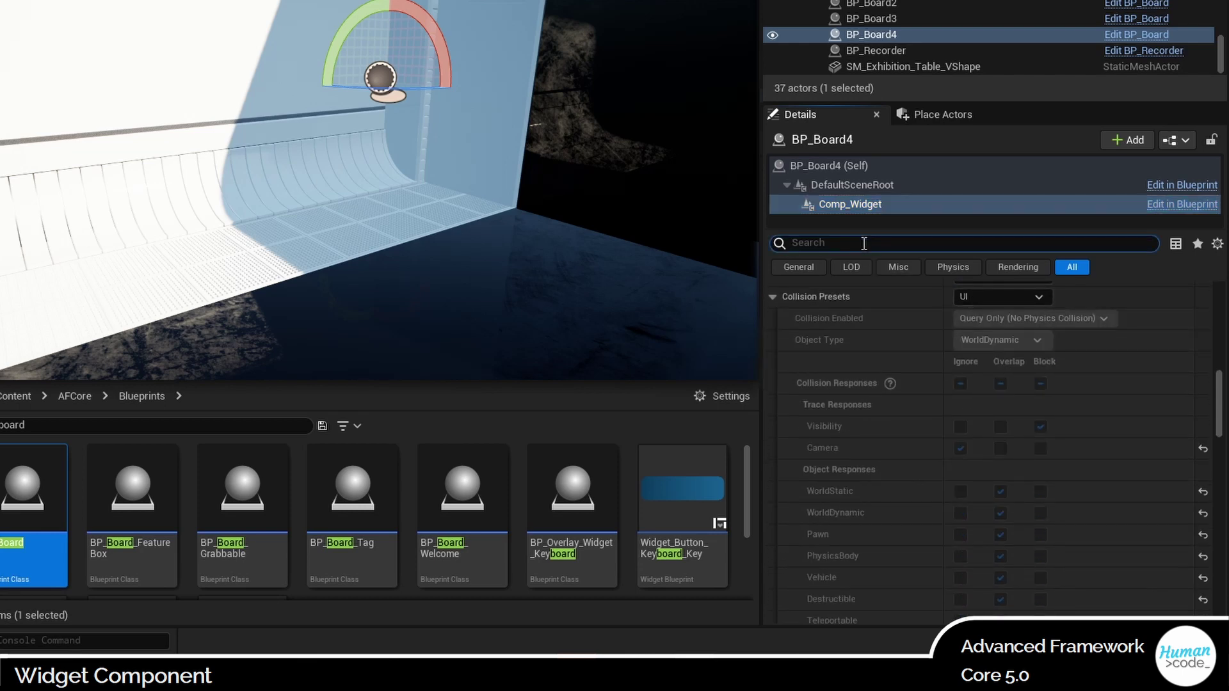
type("user t")
type("e")
- Filter Details by 'user interf' and set the Widget Class to Widget_Menu
key("BackSpace")
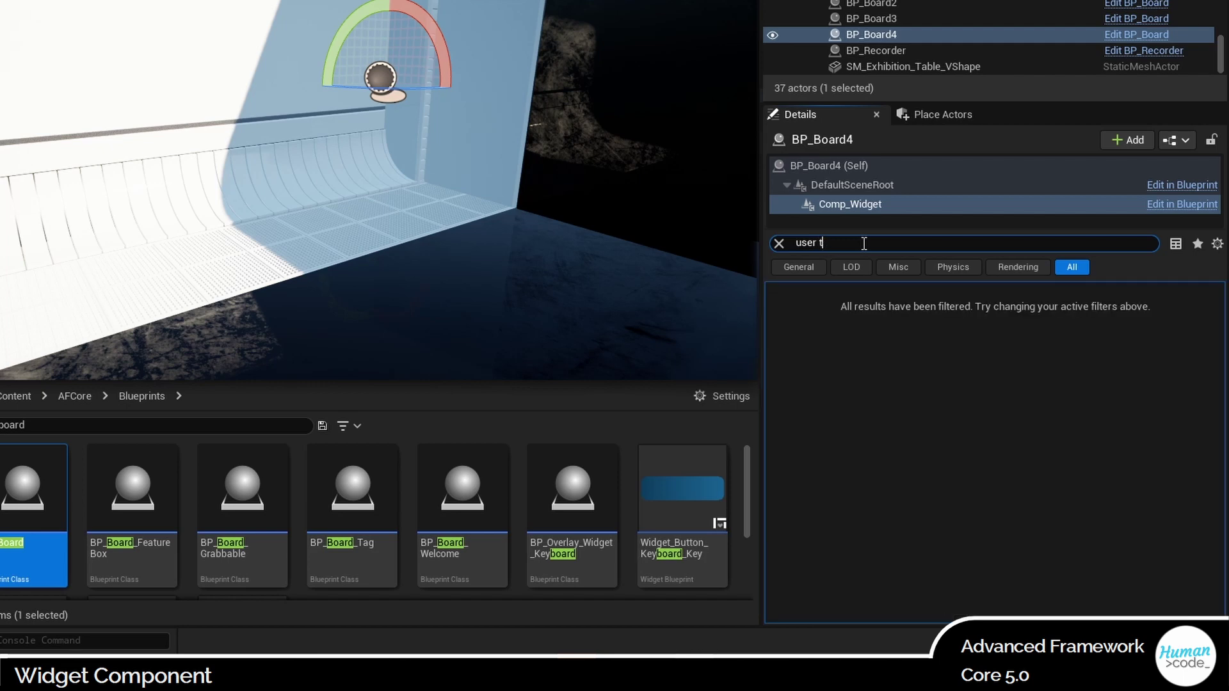
key("BackSpace")
type("inter")
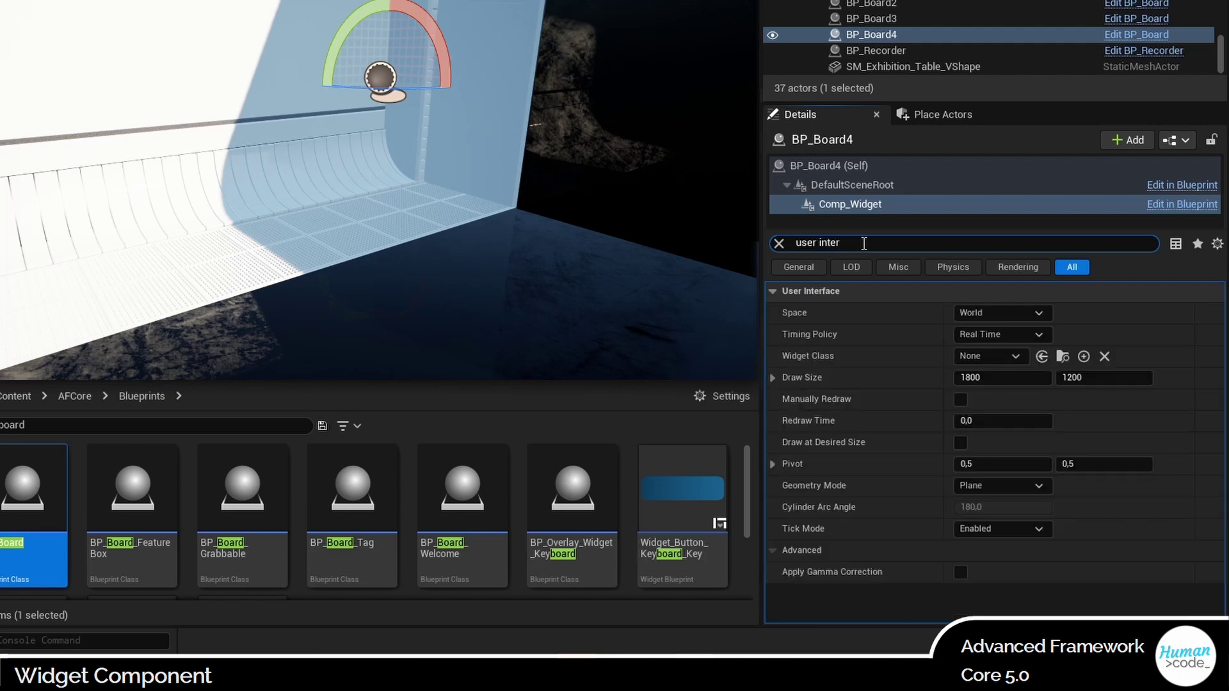
type("f")
left_click(979, 356)
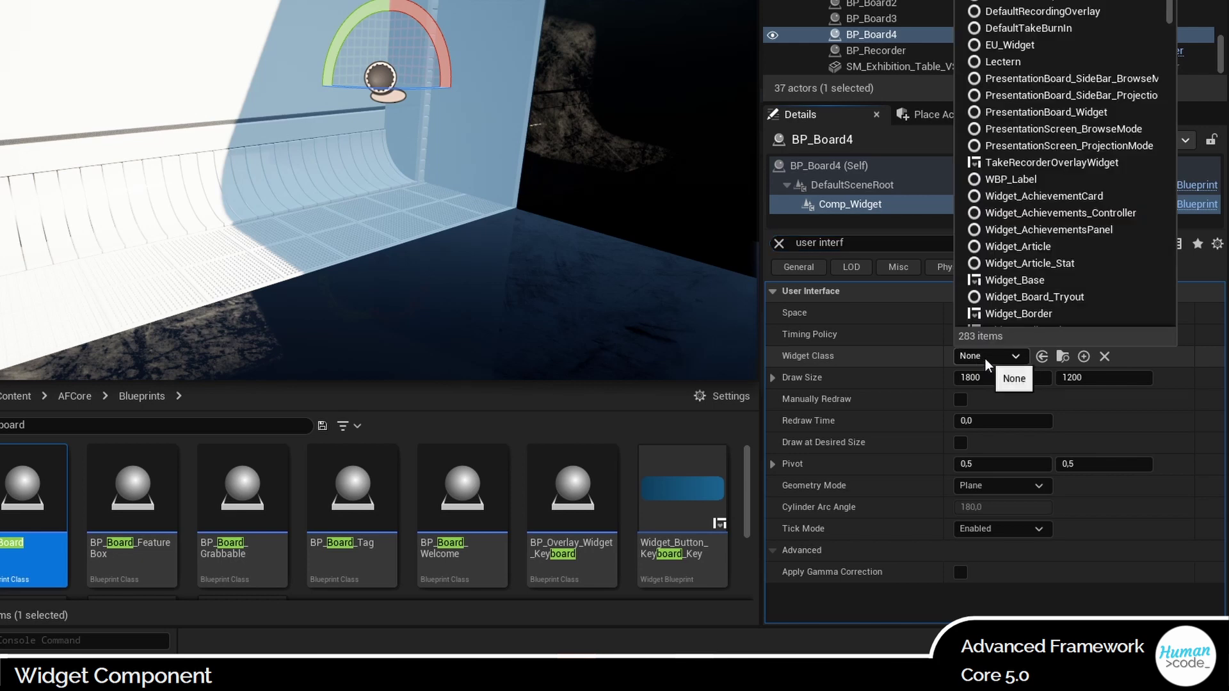
type("menu")
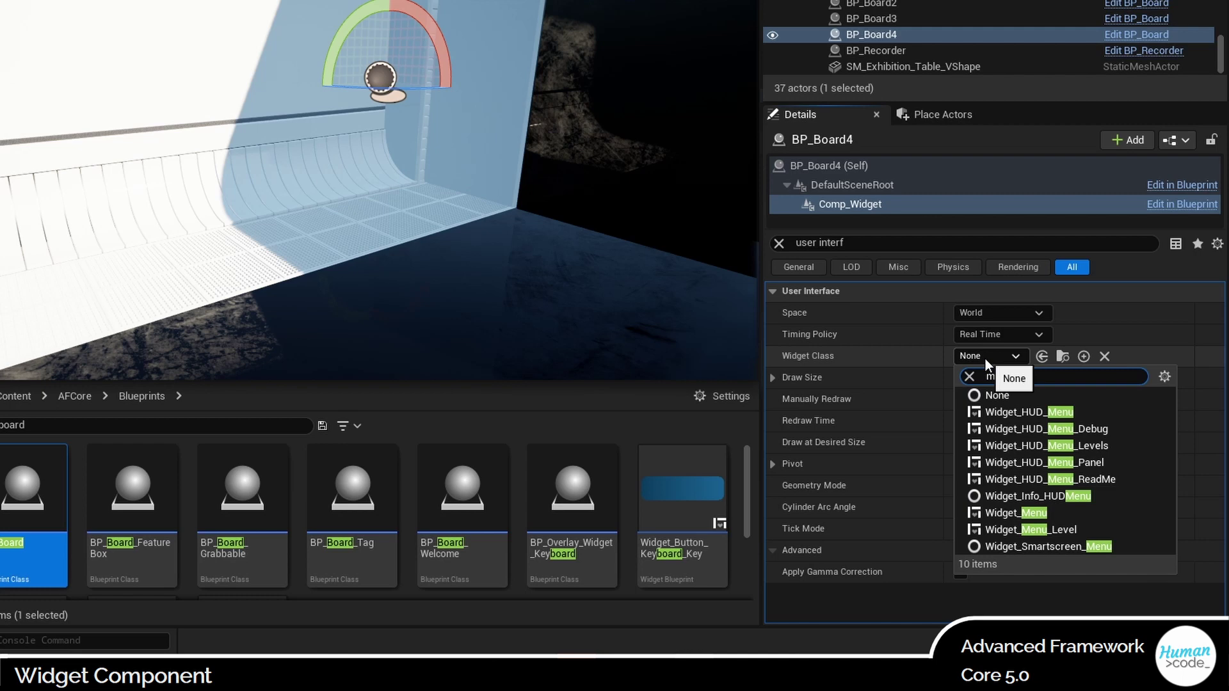
left_click(992, 509)
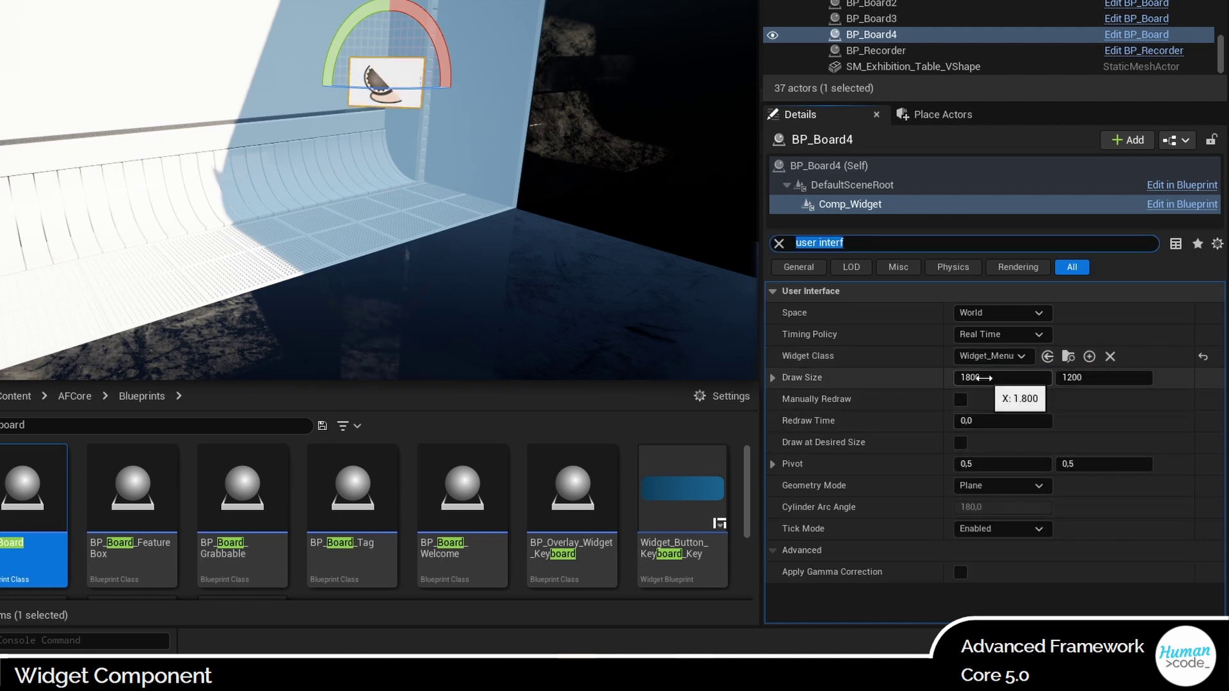
- Set Draw Size to 3000 × 2000 and enable Draw at Desired Size
left_click(985, 378)
type("3")
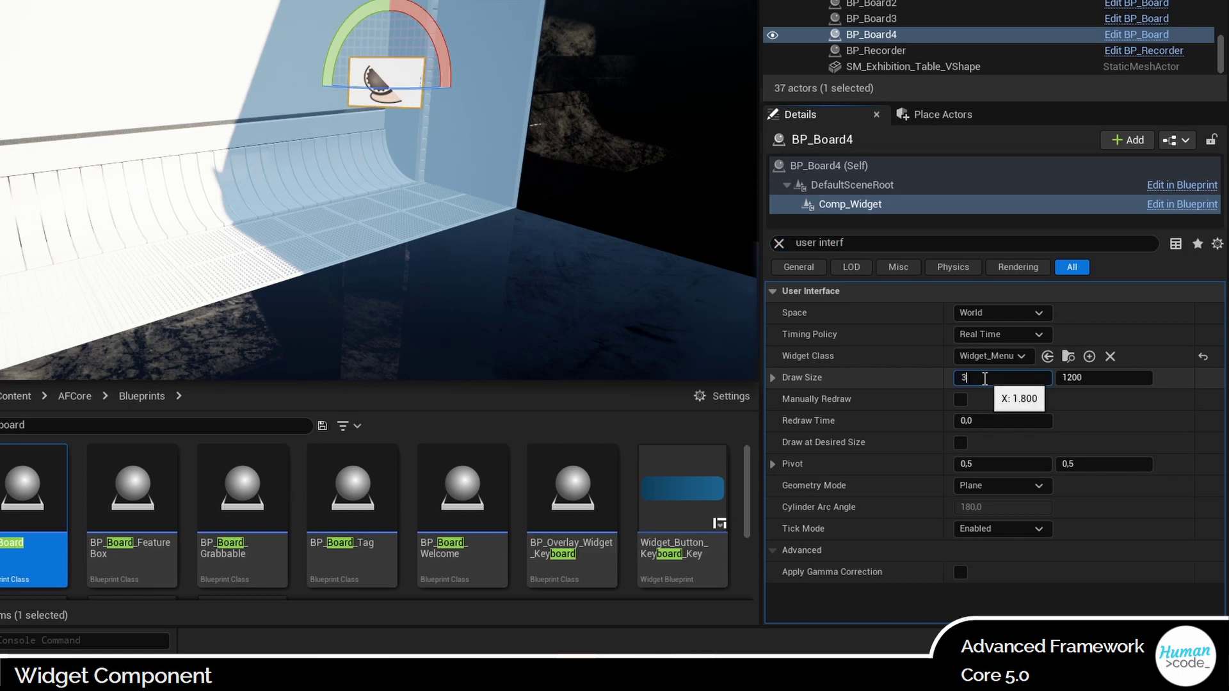
type("000")
key("Return")
left_click(1081, 378)
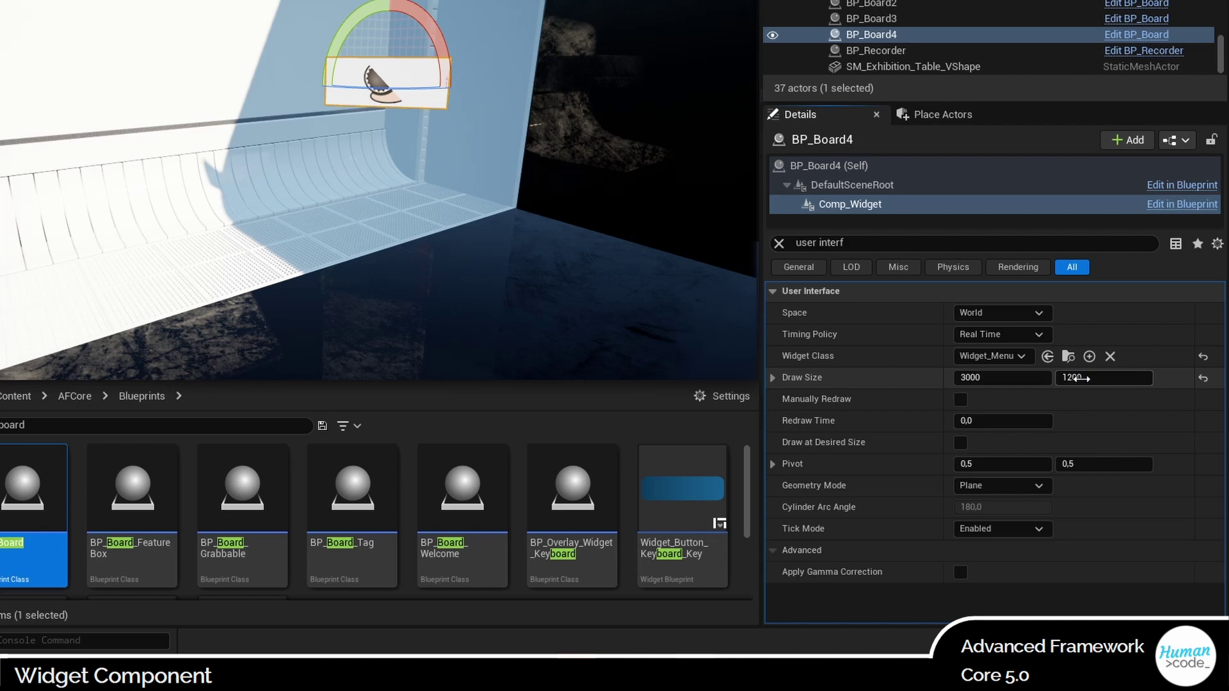
type("2000")
key("Return")
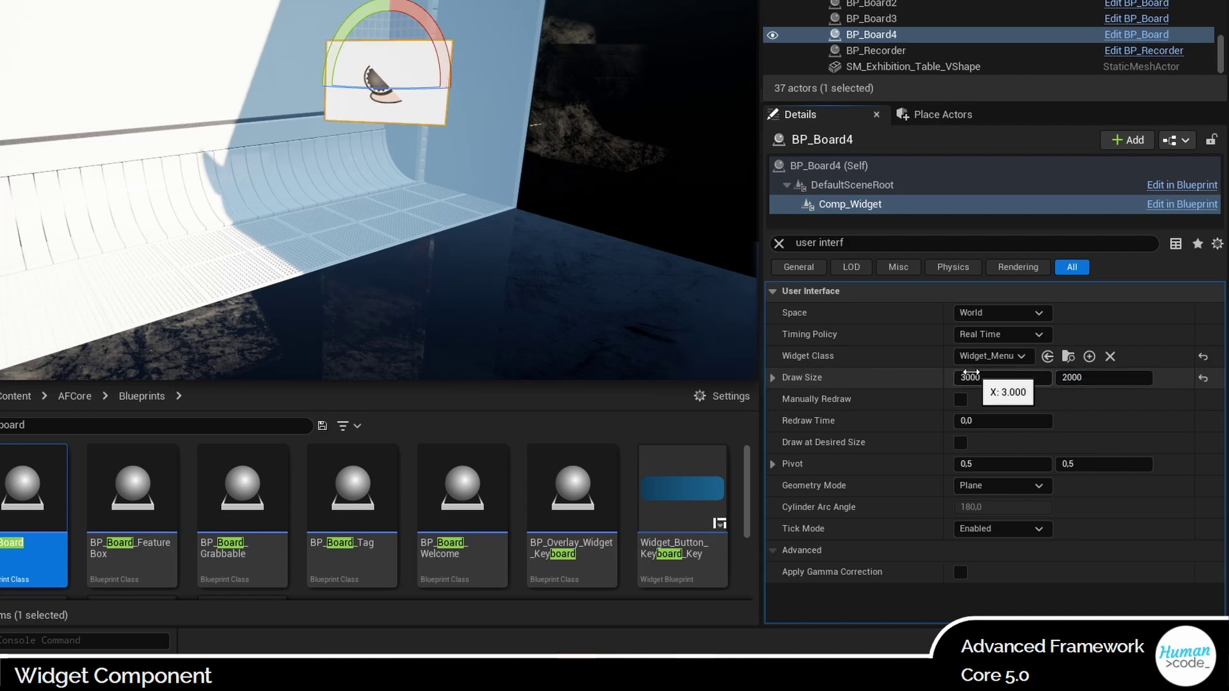
left_click(961, 447)
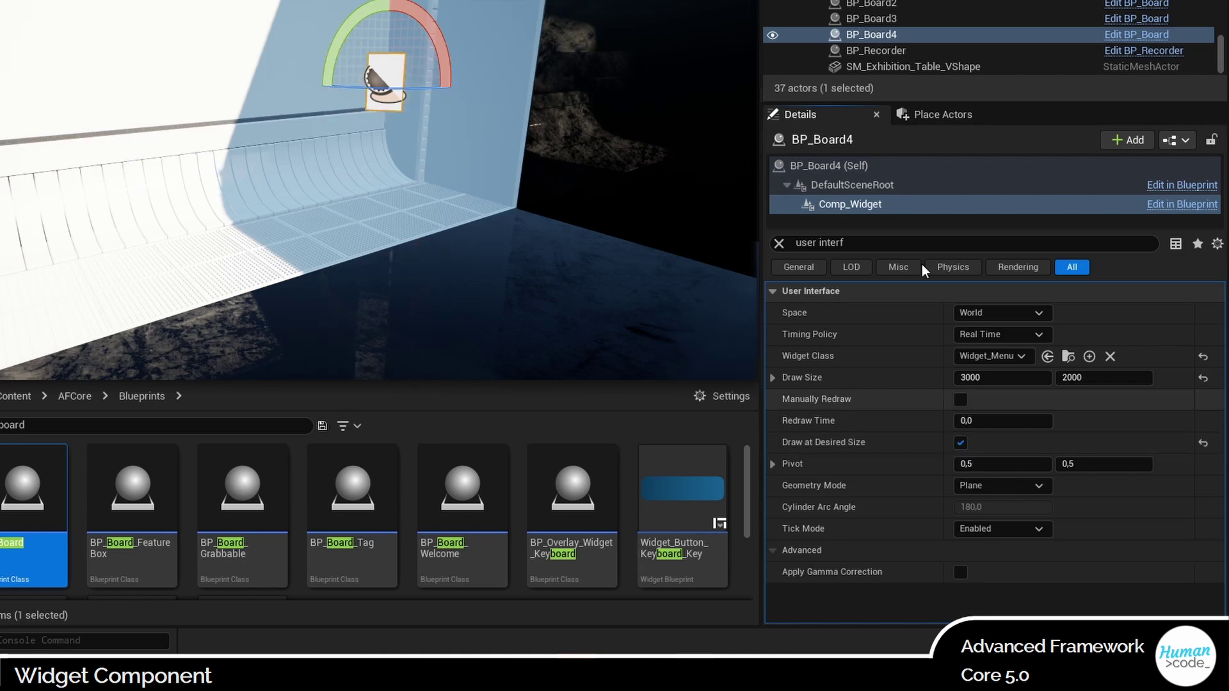
- Scale the widget component uniformly to 0.2, after first trying 0.5
left_click(778, 244)
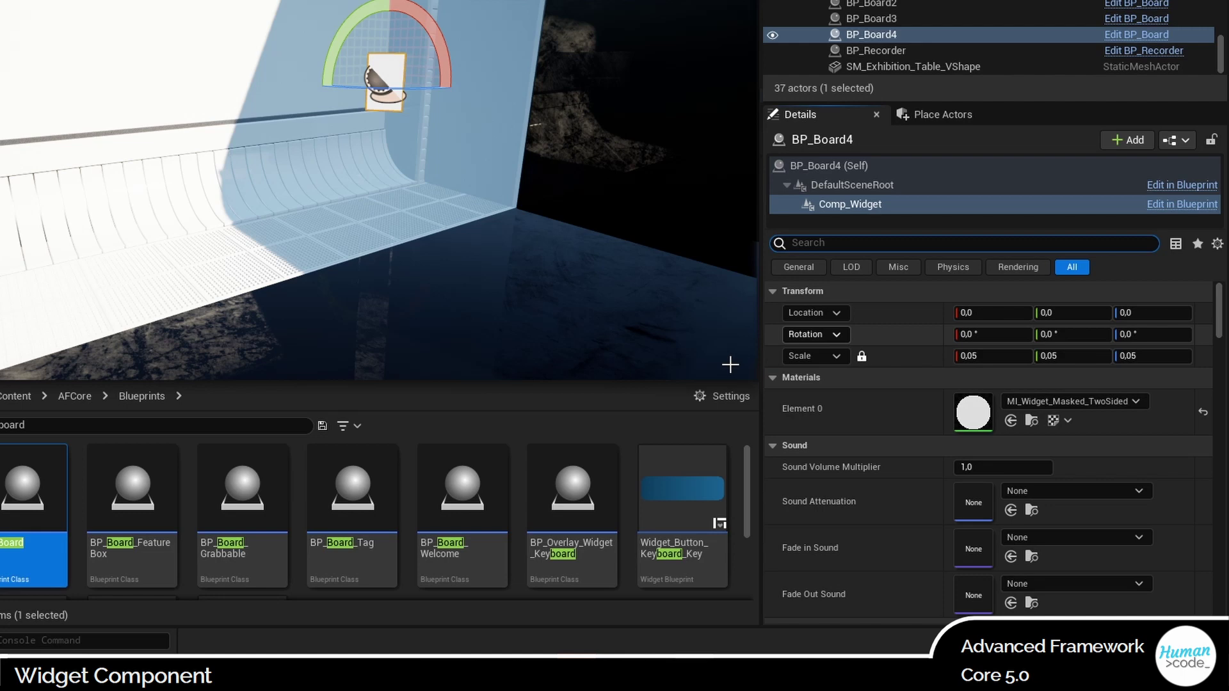
left_click(960, 356)
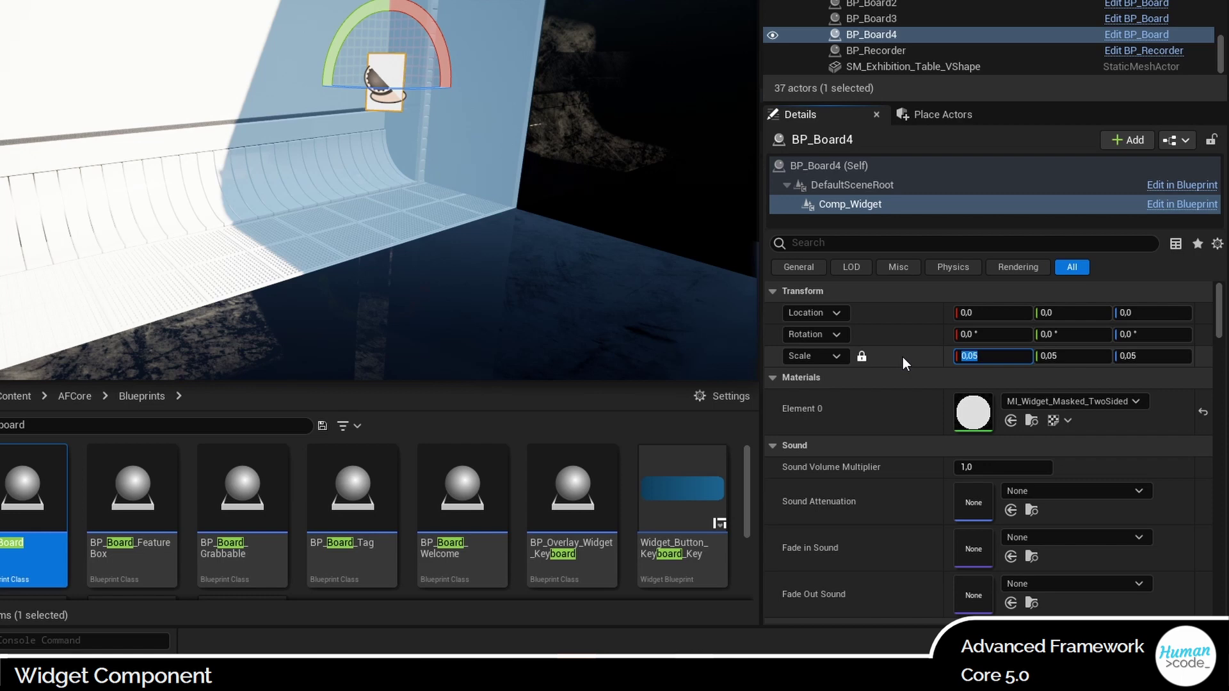
type("0.5")
key("Return")
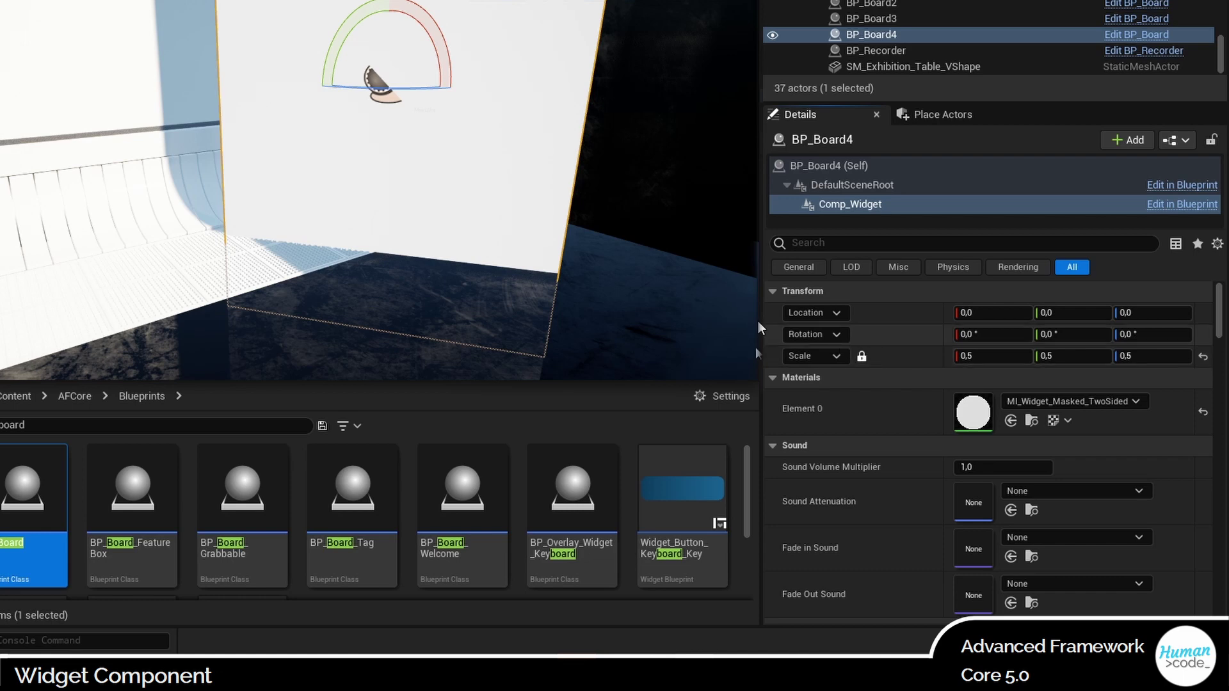
right_click_drag(384, 192, 460, 198)
mouse_move(647, 235)
right_mouse_down()
mouse_move(605, 234)
mouse_move(646, 234)
right_mouse_up()
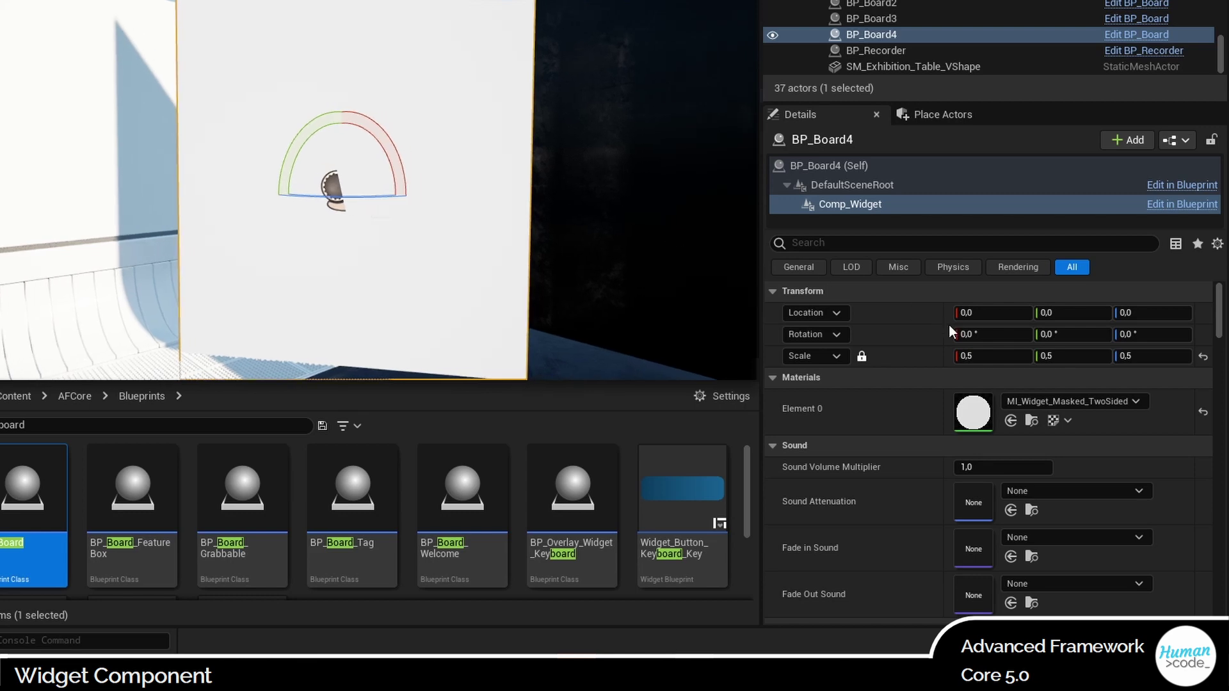
left_click(981, 355)
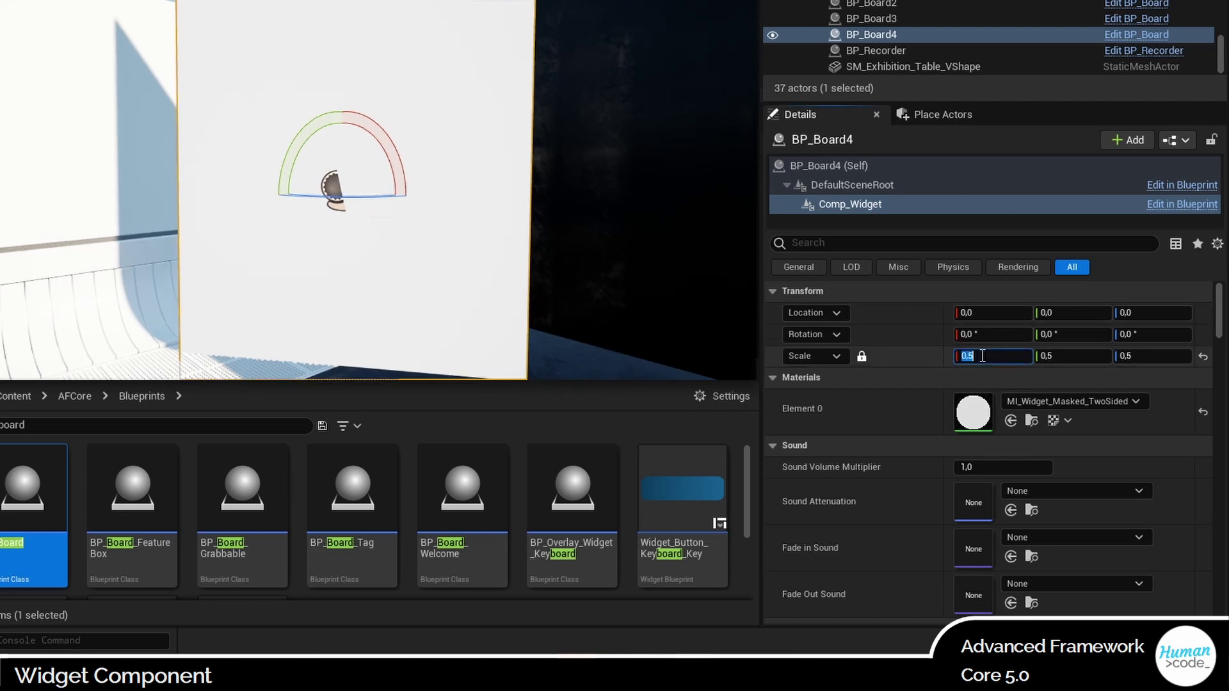
type("0.2")
key("Return")
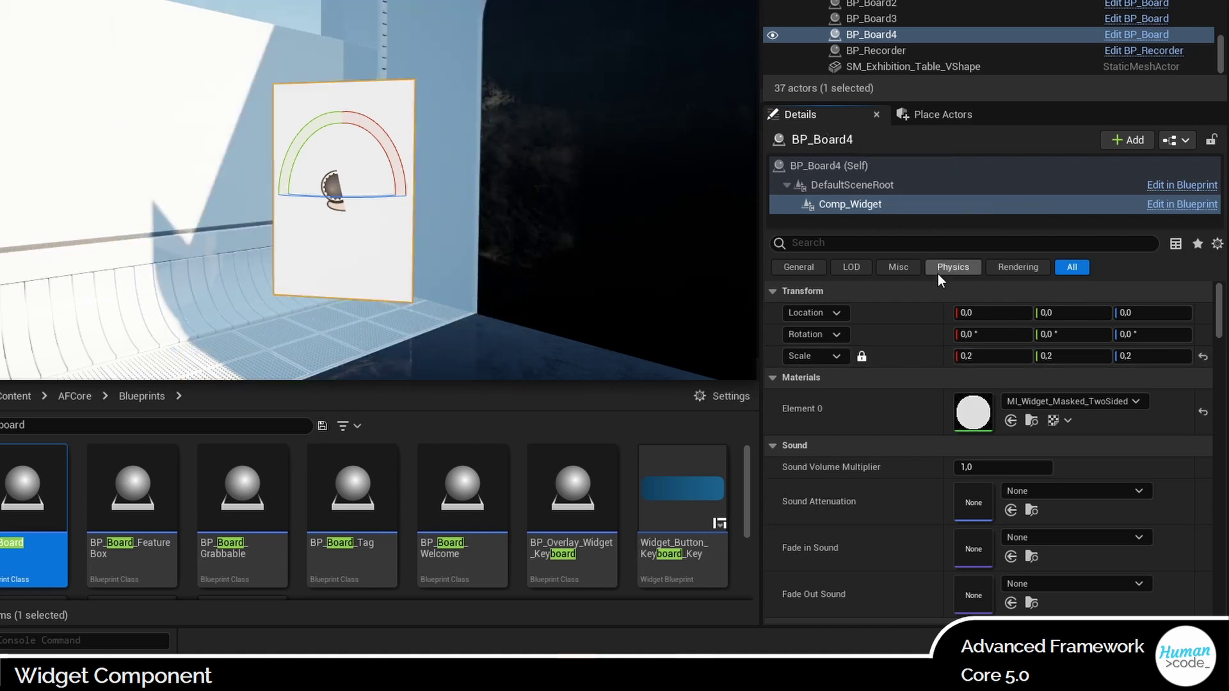
left_click(857, 244)
- Set the widget component's Pivot to X 0 and Y 0
type("pivot")
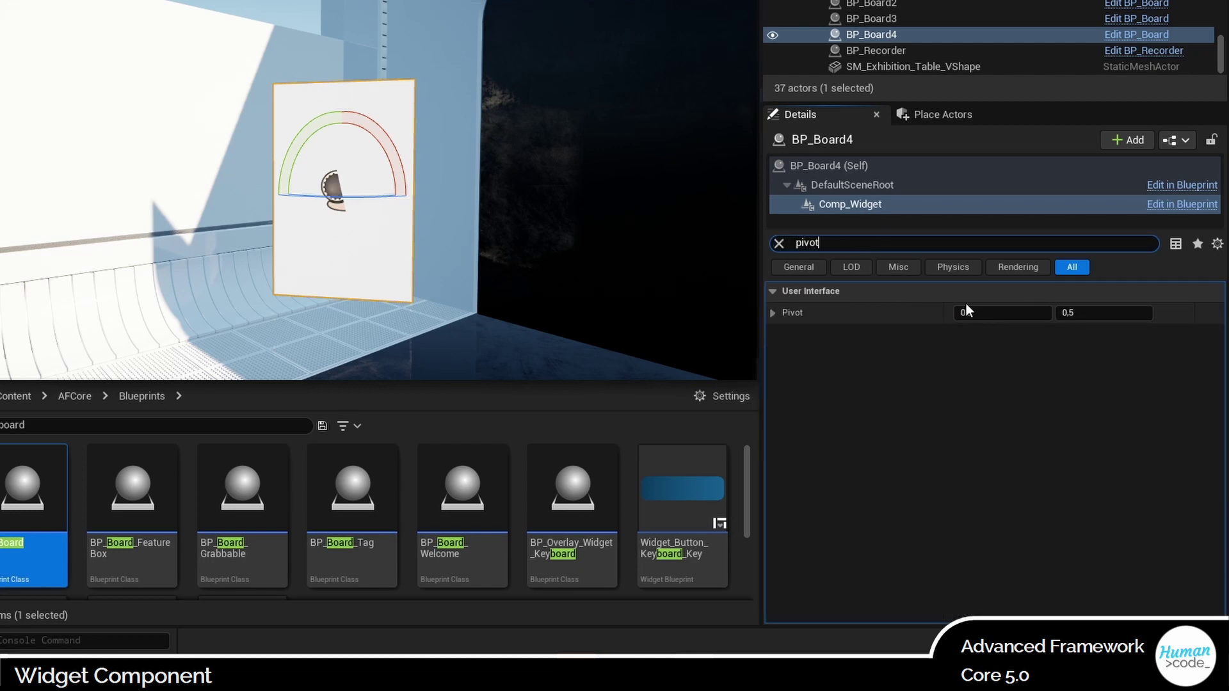
left_click(971, 313)
type("0")
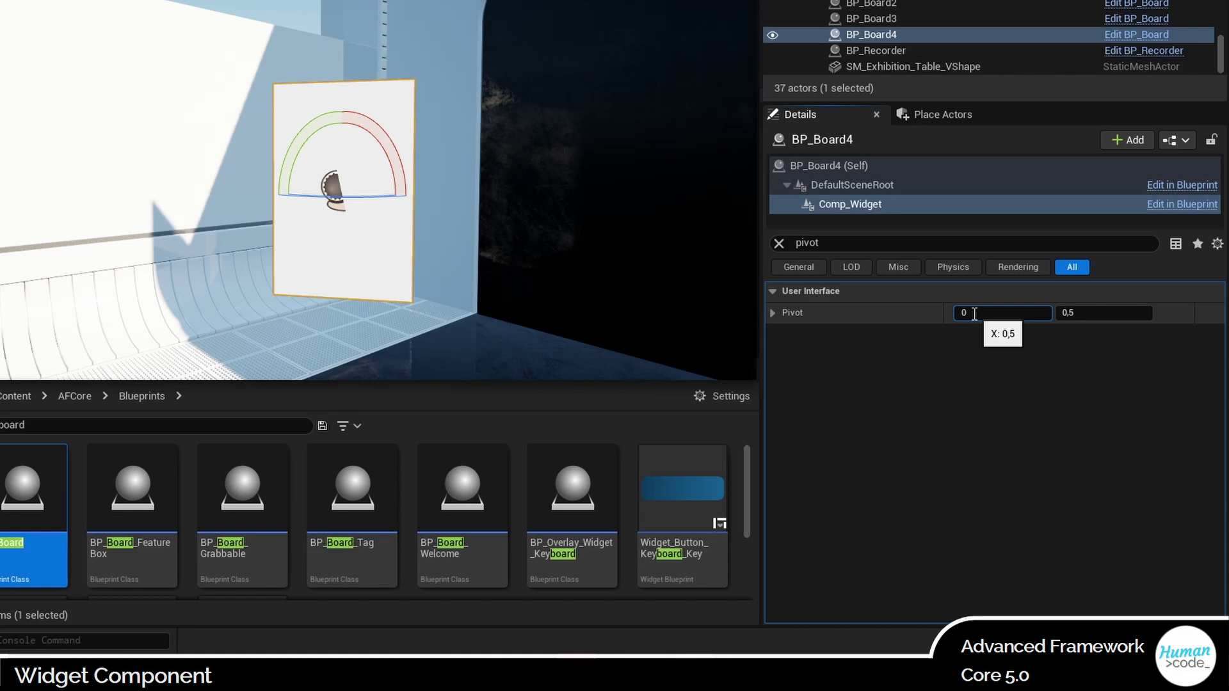
key("Return")
left_click(1084, 315)
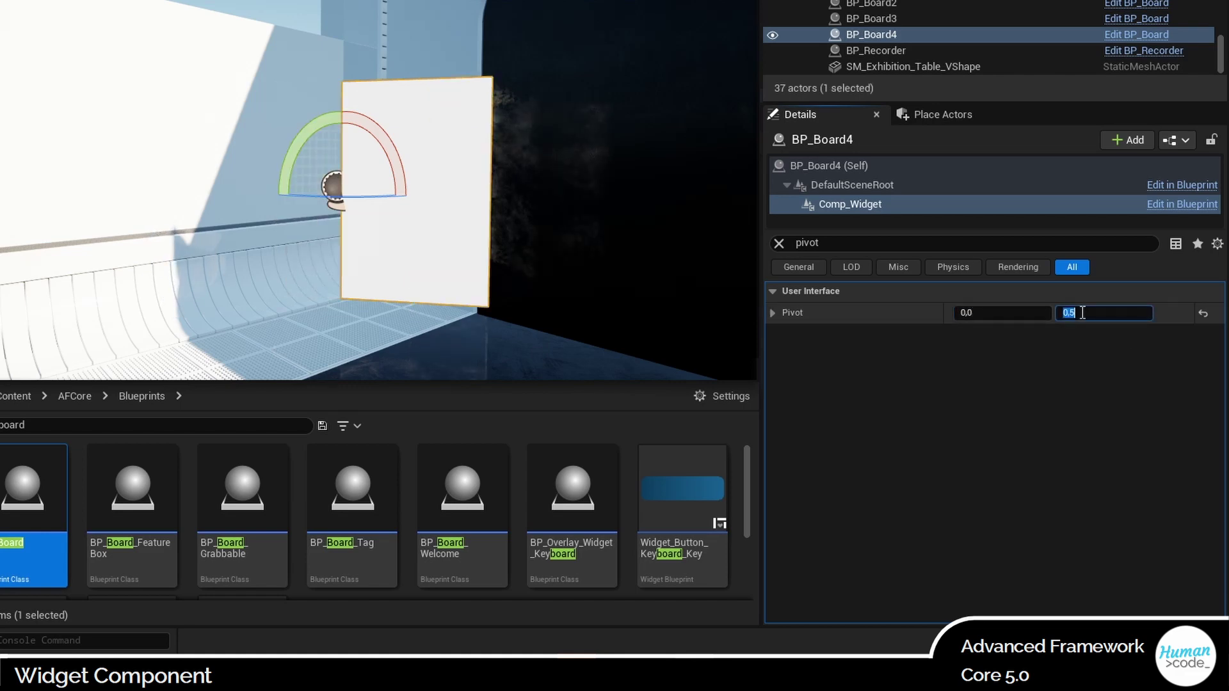
type("0")
key("Return")
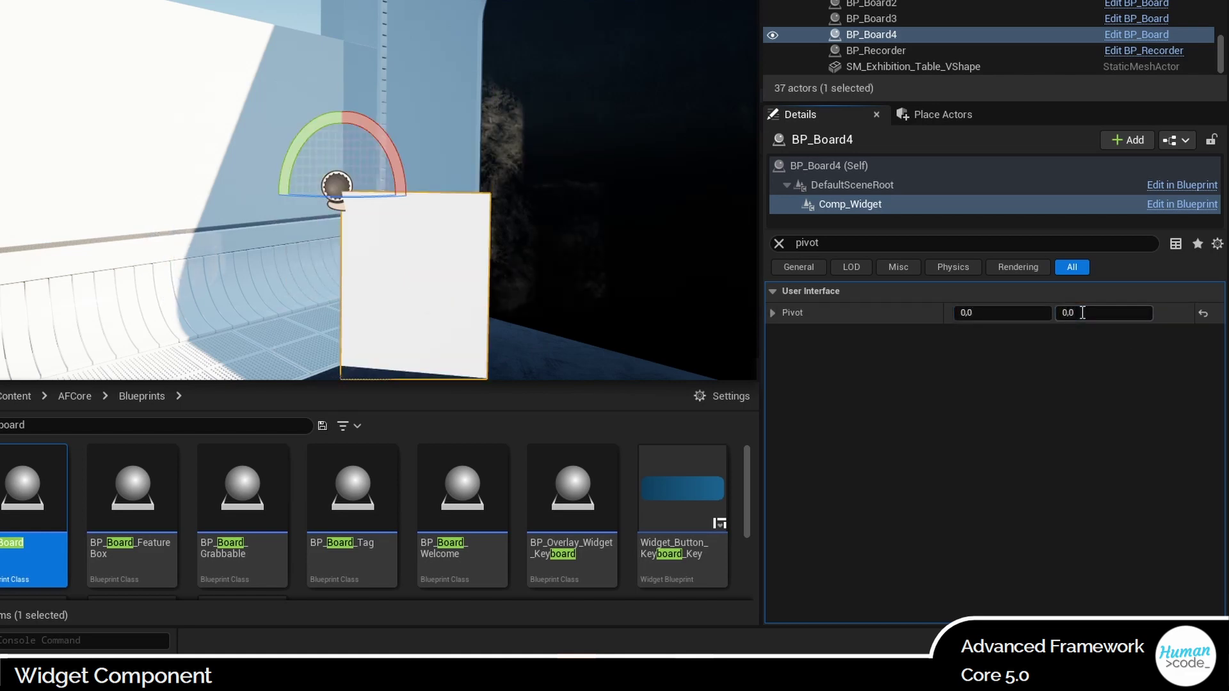
- Enable Custom Theme on the widget and browse the theme list without changing it
left_click(779, 243)
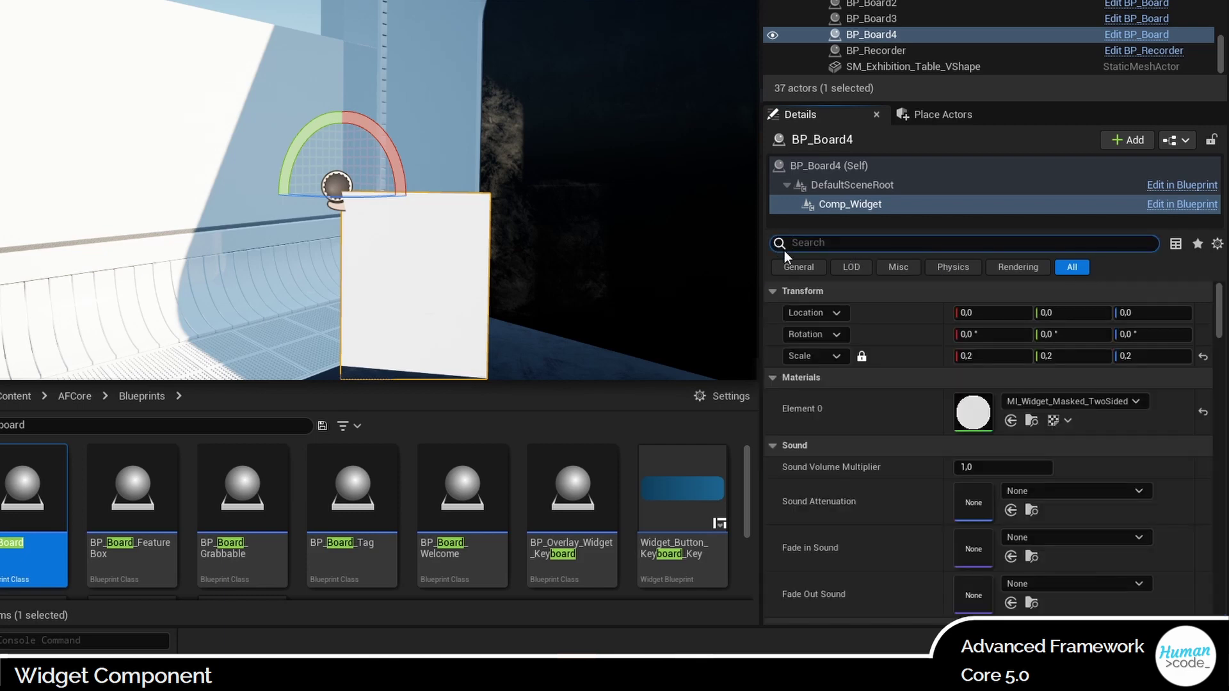
type("e")
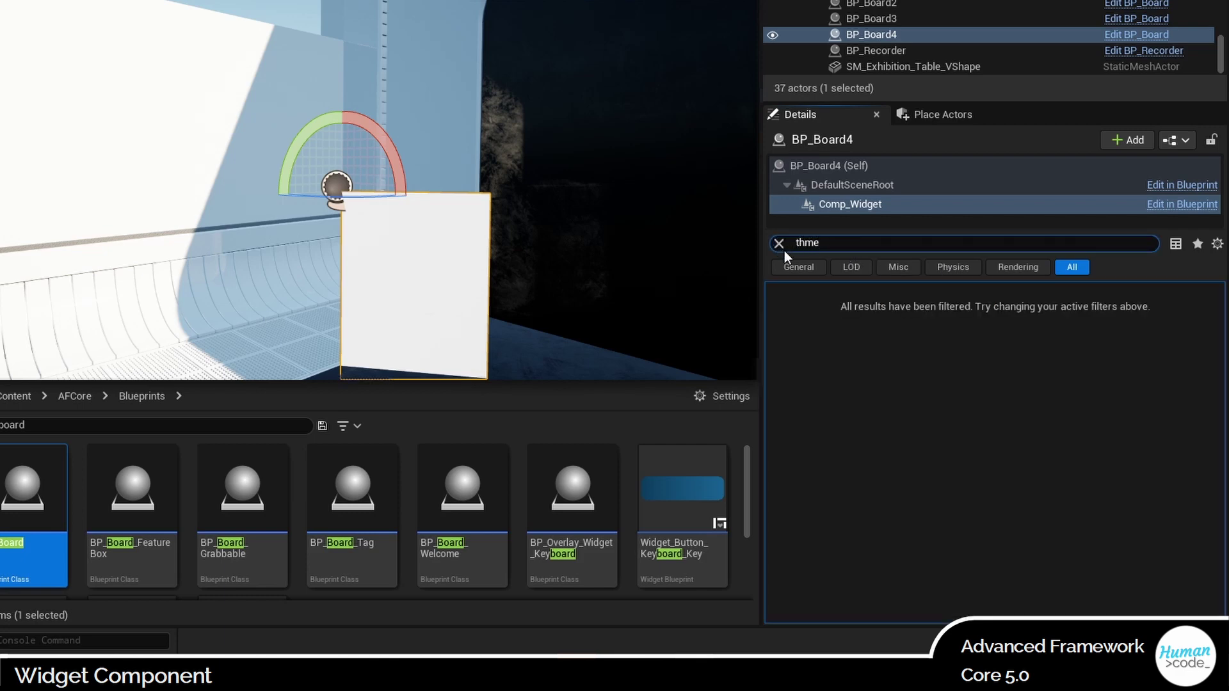
type("me")
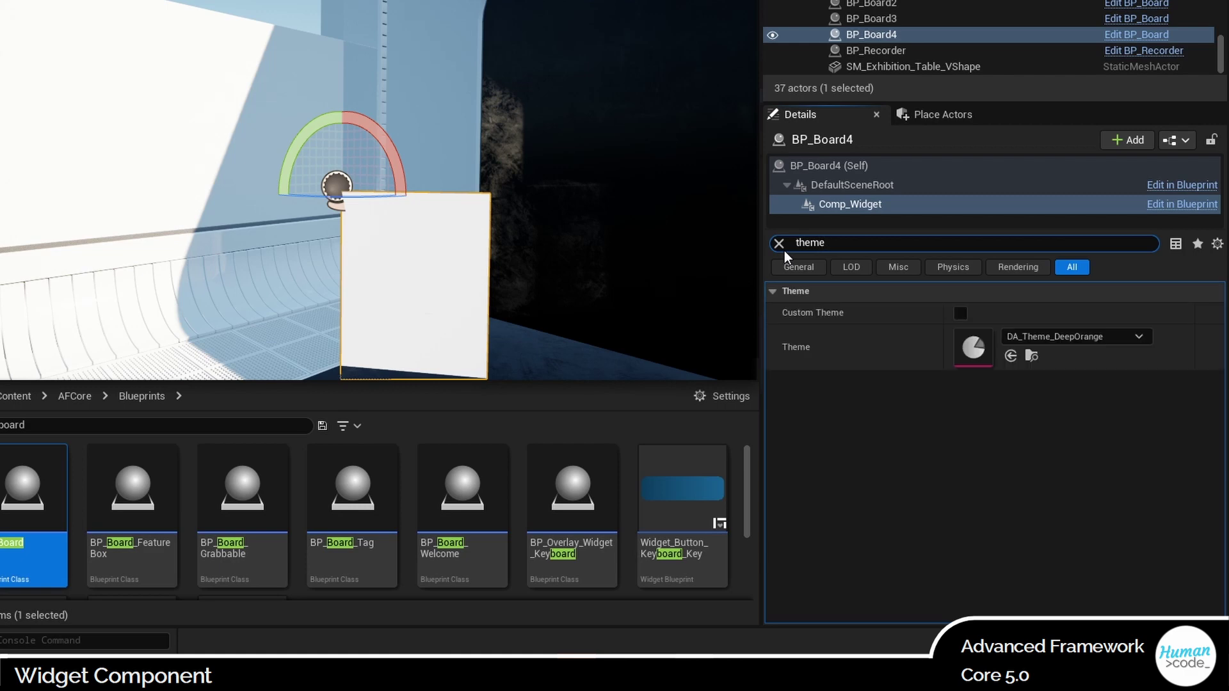
left_click(962, 312)
left_click(1088, 332)
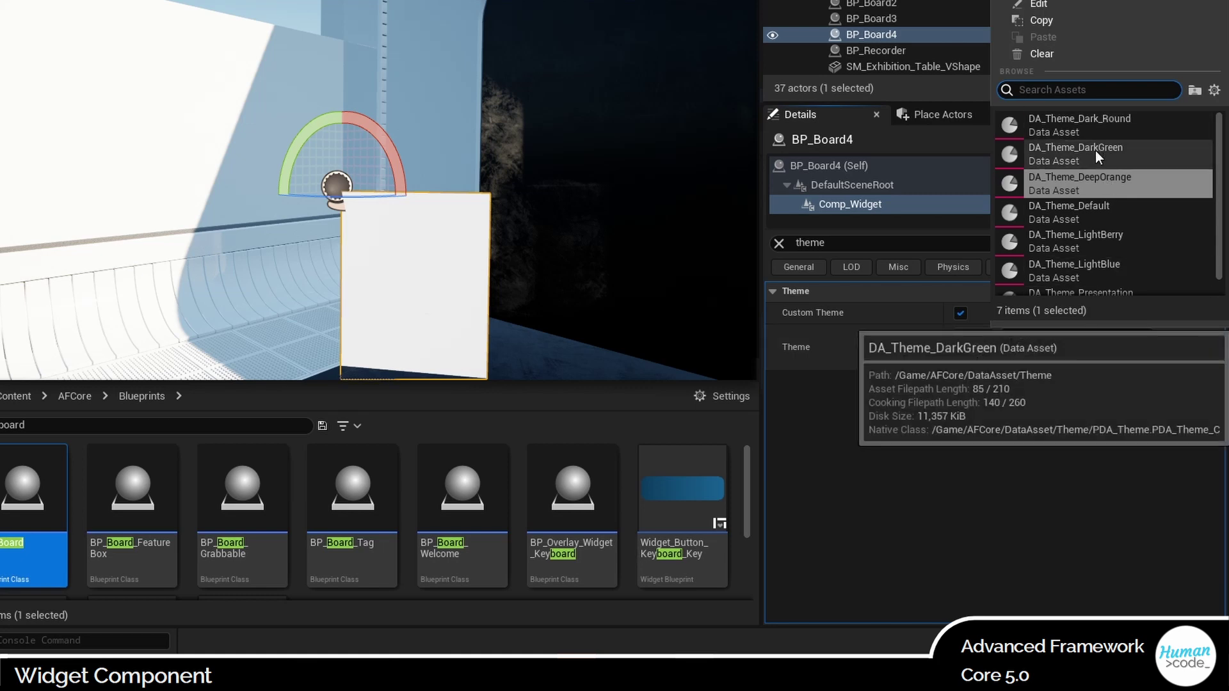
key("Escape")
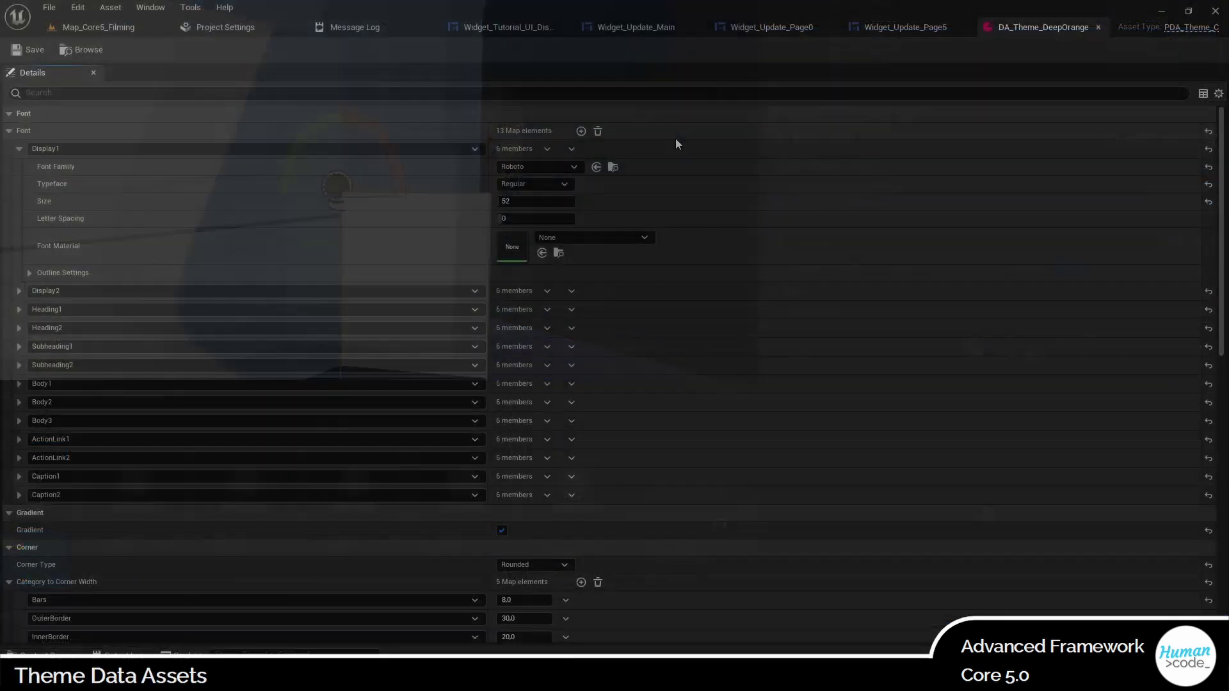
- Review DA_Theme_DeepOrange's corner, outline width and colour settings, then select Light/Berry in the preview
scroll(676, 162, "down", 6)
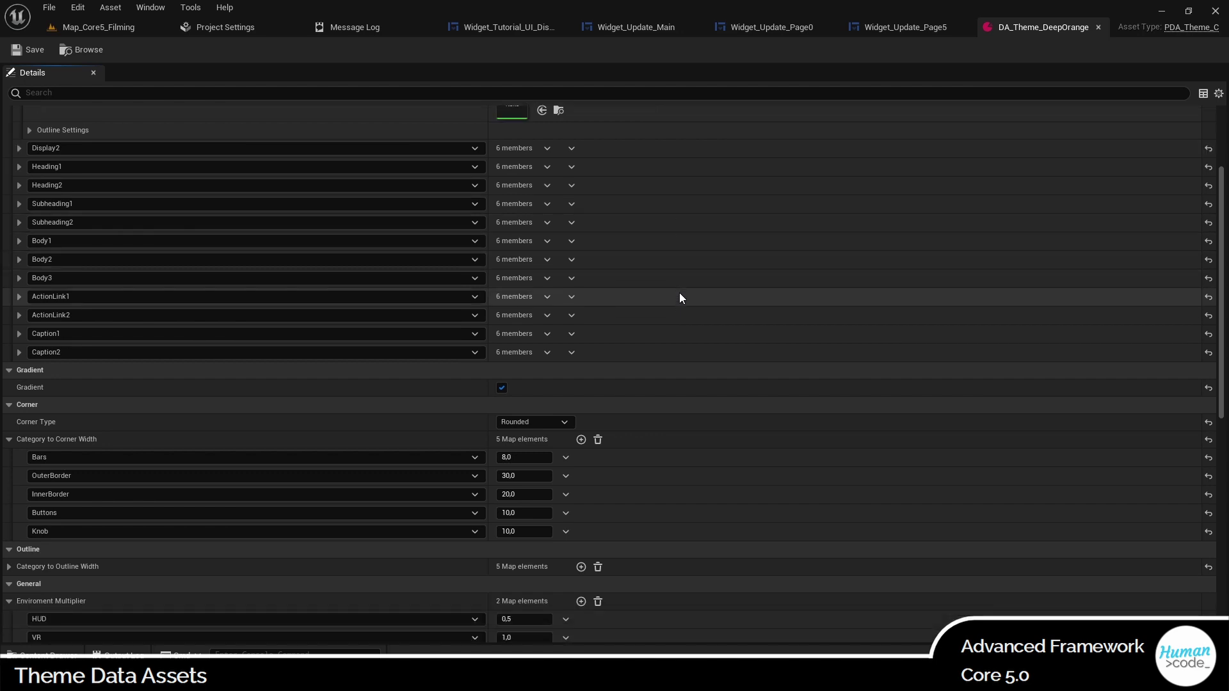
scroll(678, 314, "down", 4)
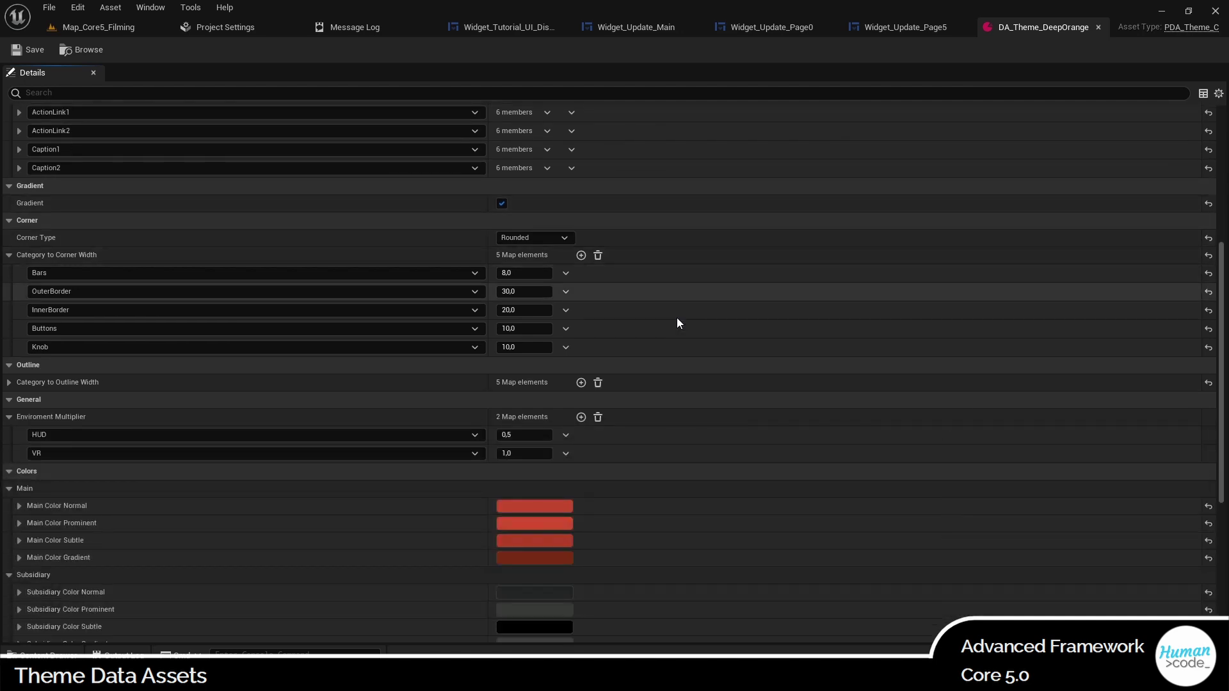
scroll(678, 331, "down", 1)
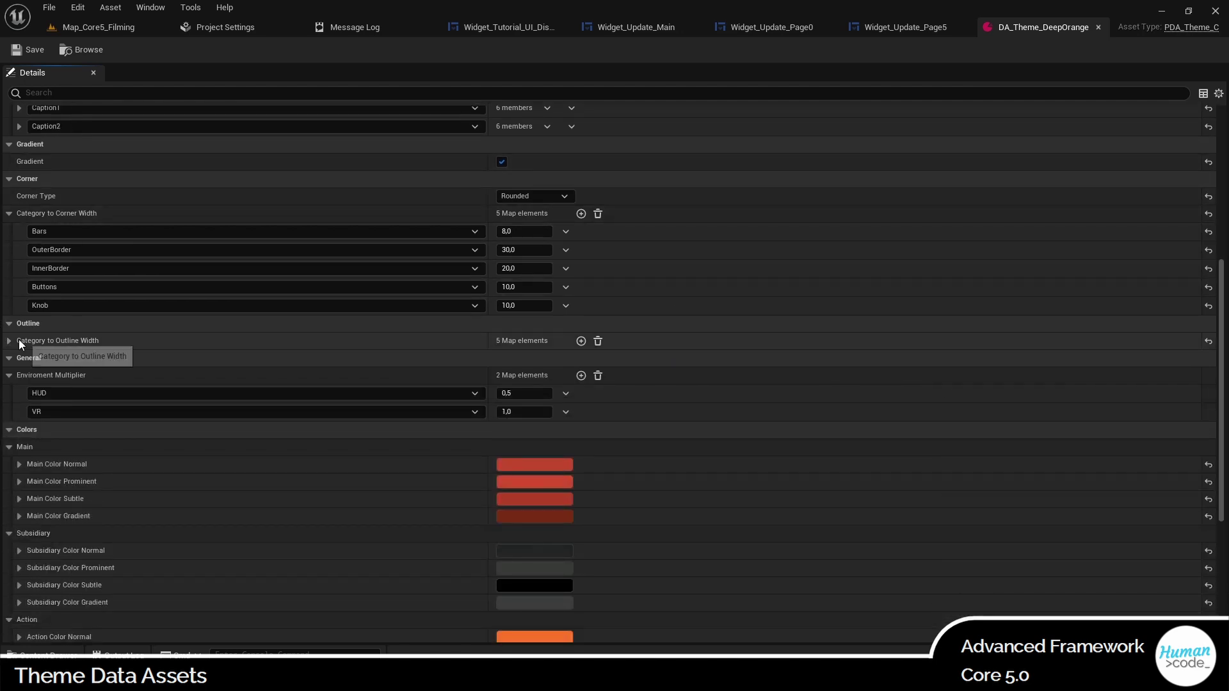
left_click(10, 341)
scroll(759, 298, "down", 4)
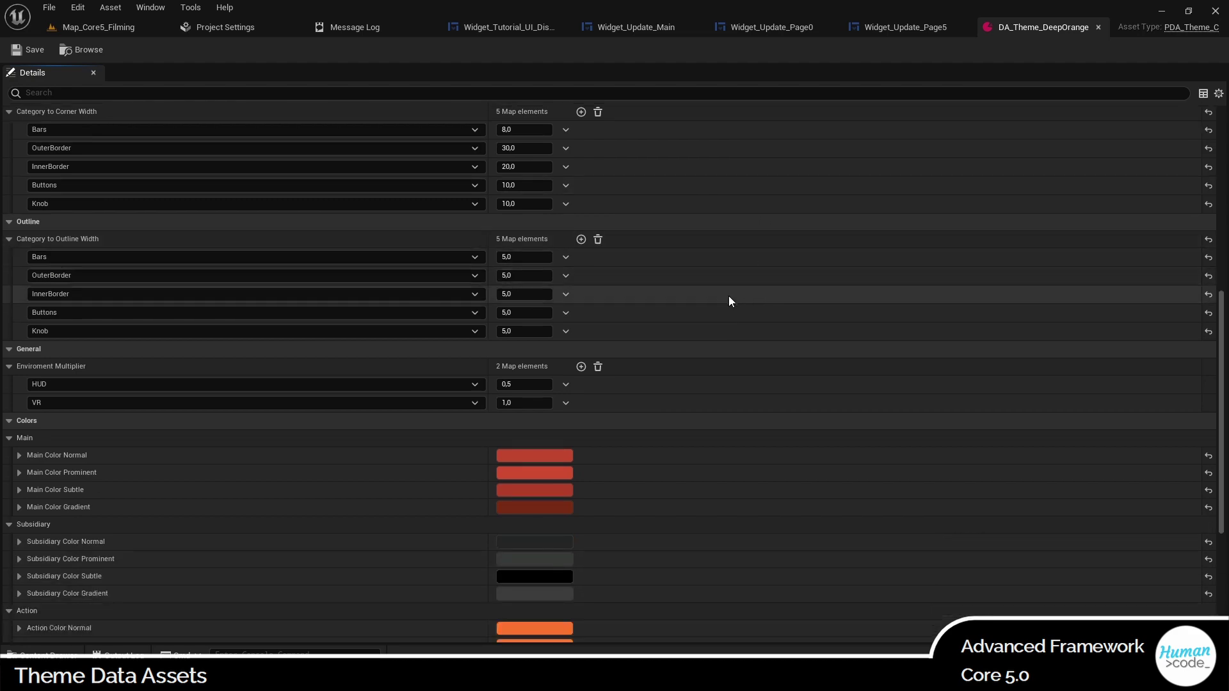
scroll(726, 296, "down", 6)
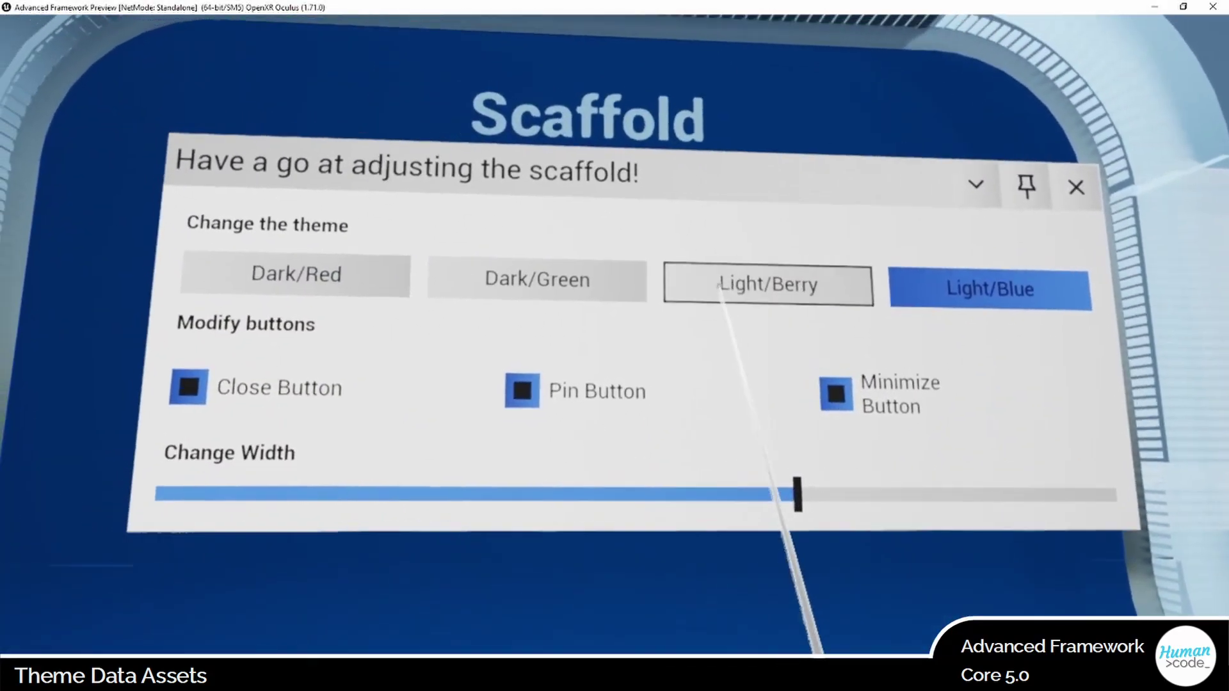
left_click(605, 282)
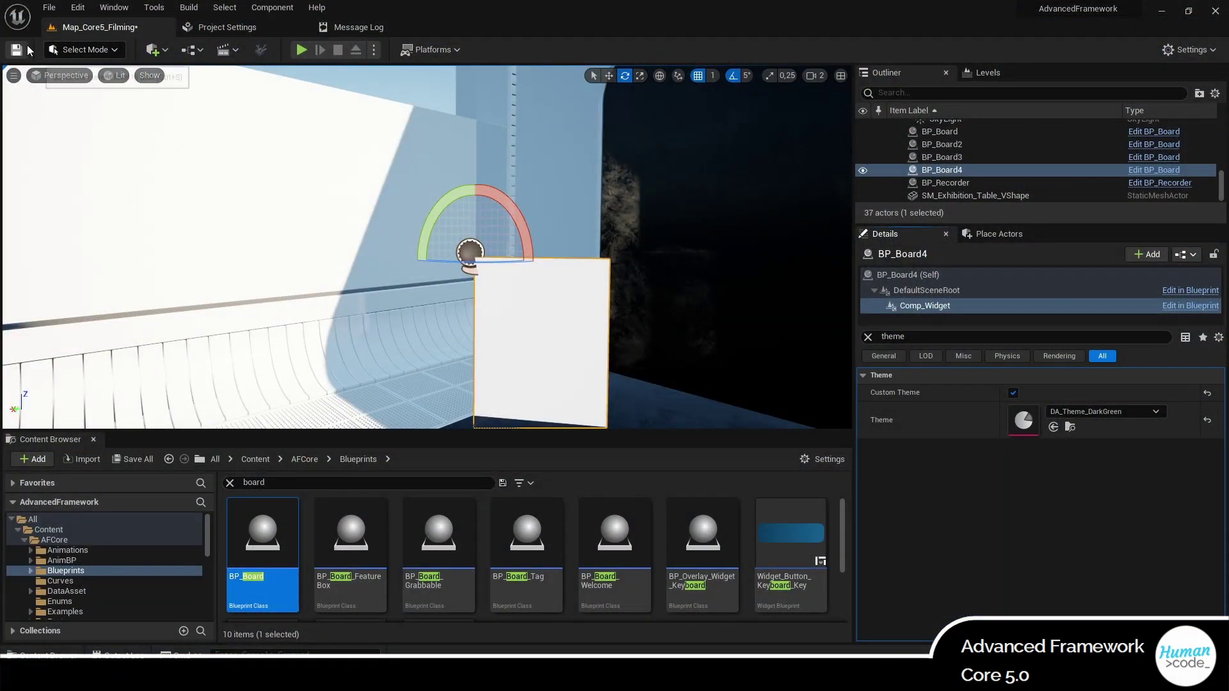
- Clear the 'theme' filter from the Comp_Widget Details search
left_click(868, 337)
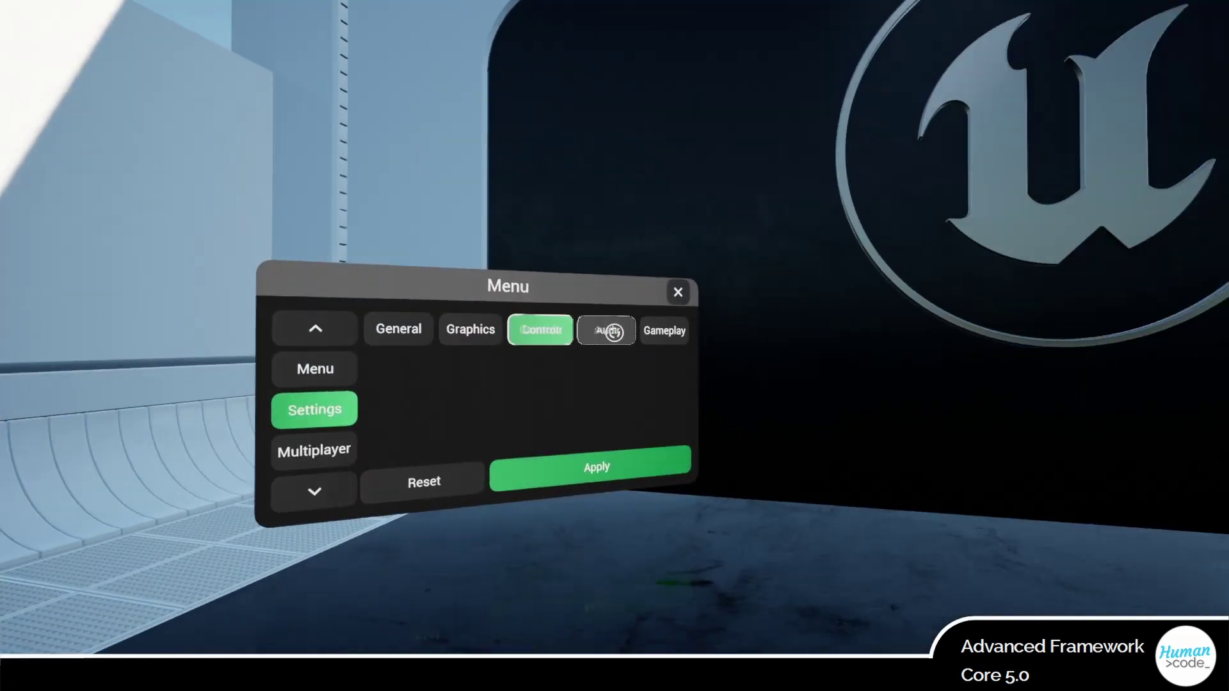
- In the VR Audio settings, set Master volume to about 30% and Audio Quality to High
left_click(613, 332)
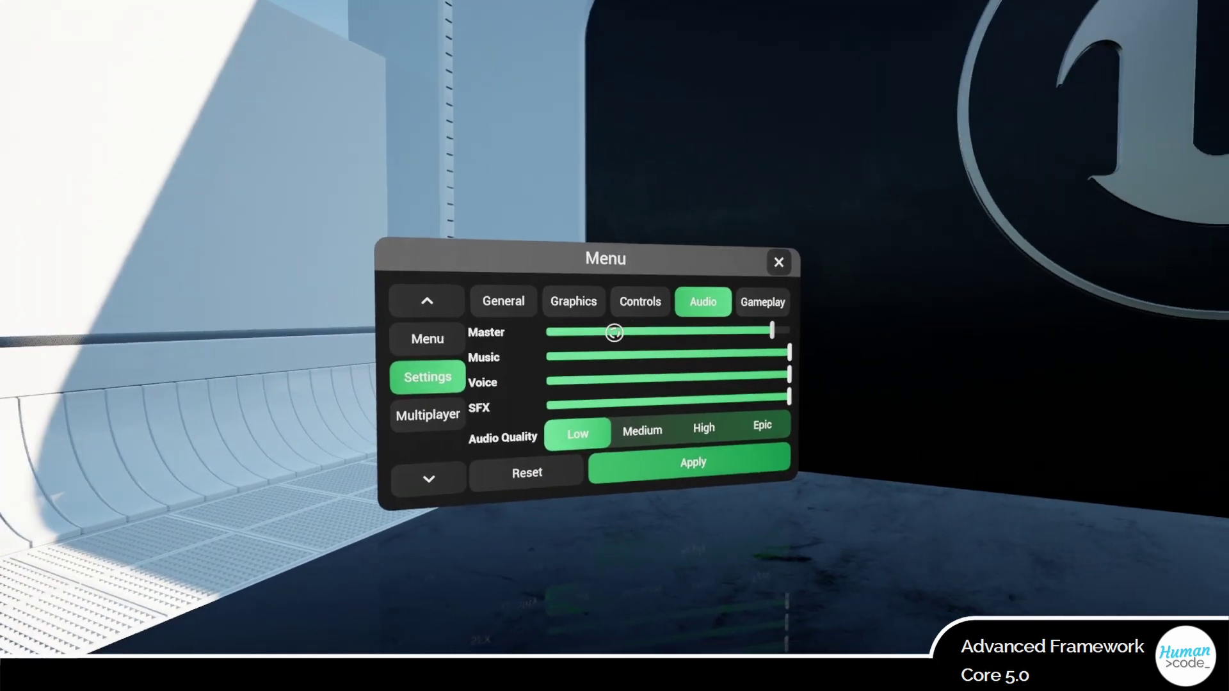
left_click(614, 332)
left_click(609, 362)
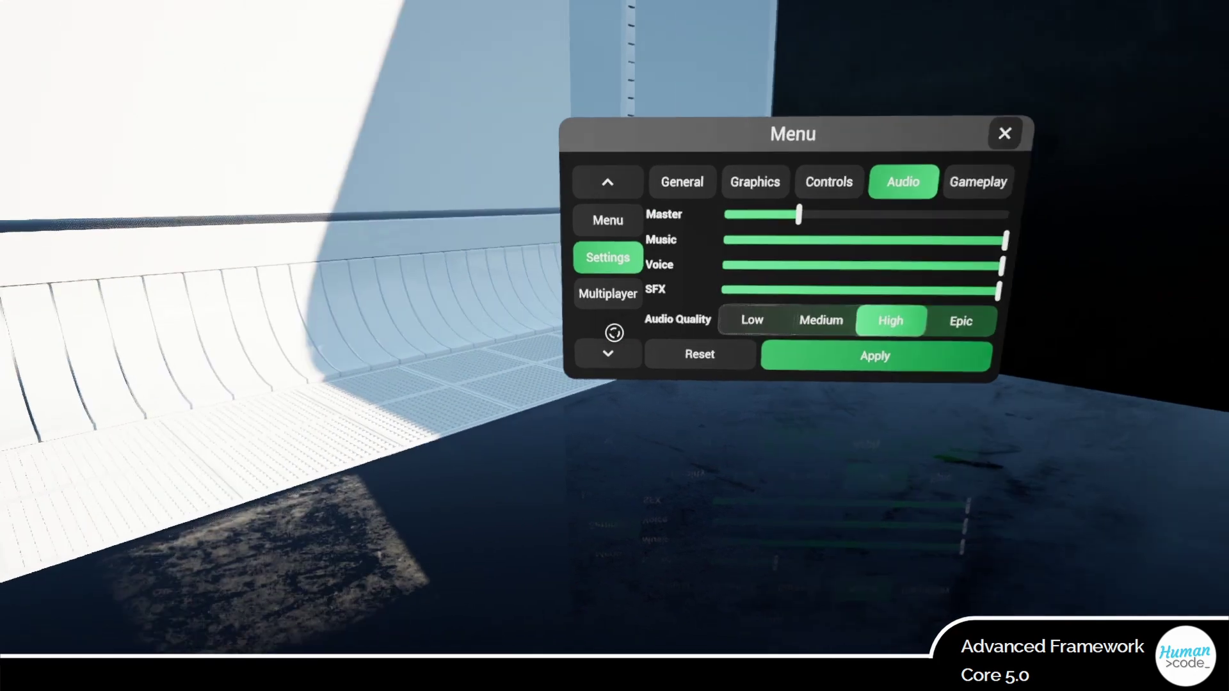
left_click(608, 293)
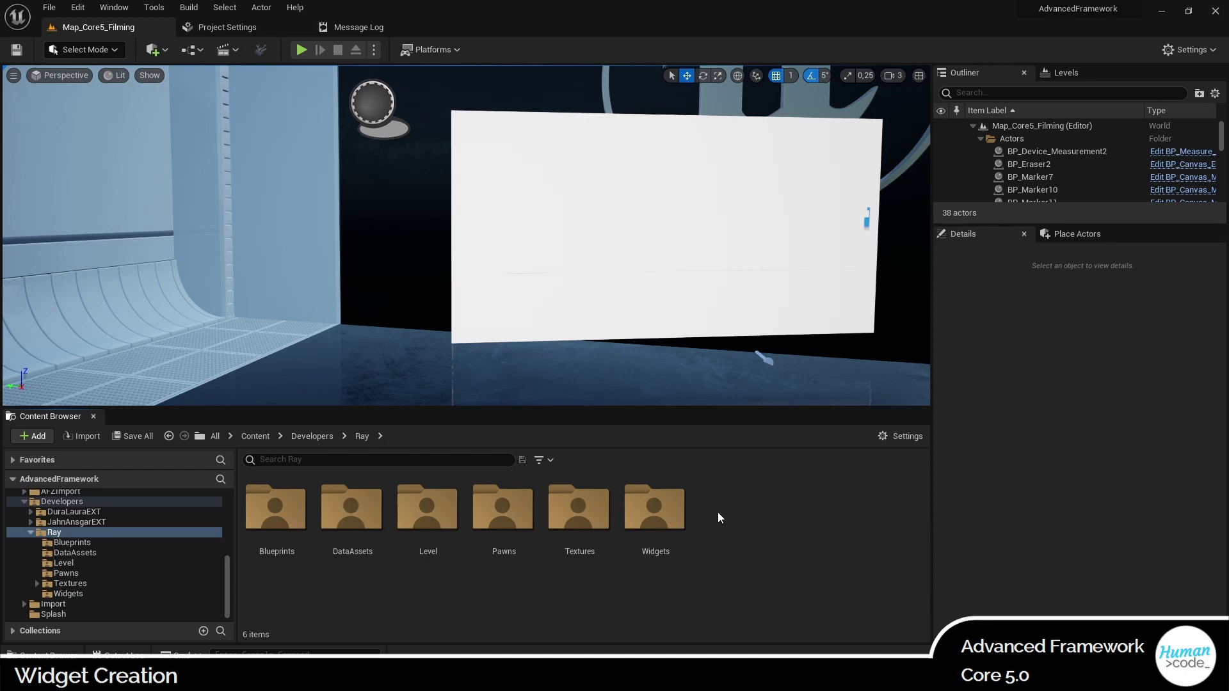
- In the Ray Widgets folder, create a Widget Blueprint with Widget_Base as its root widget
double_click(653, 507)
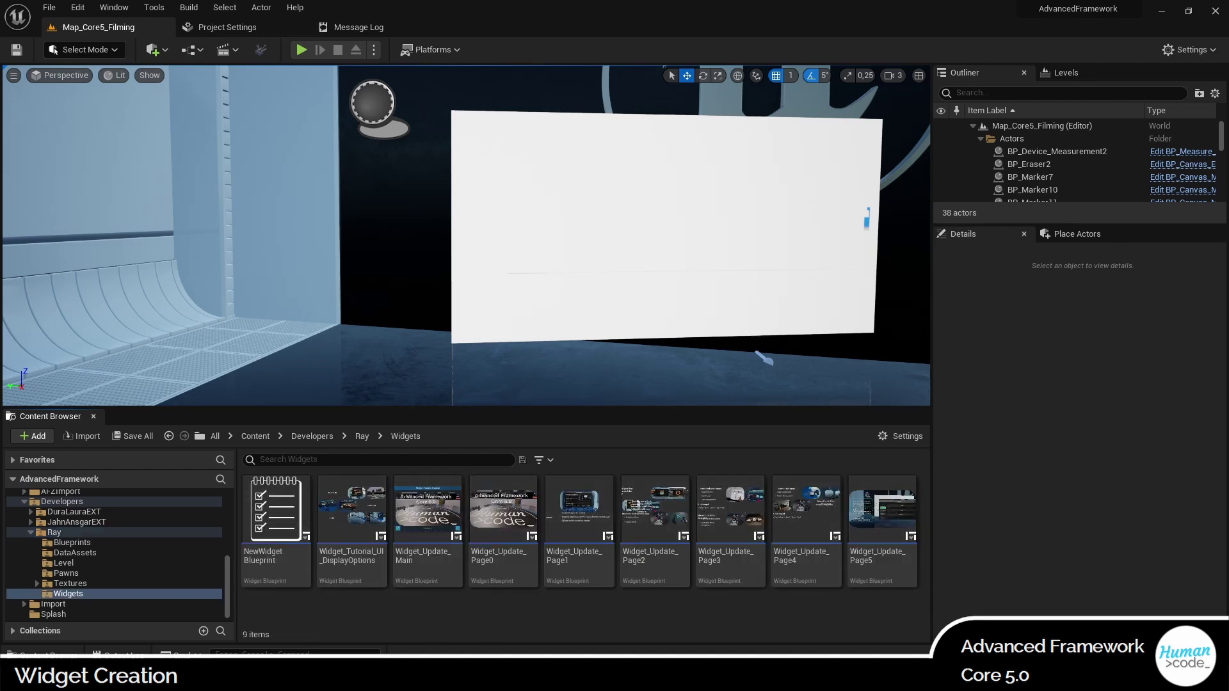
right_click(450, 606)
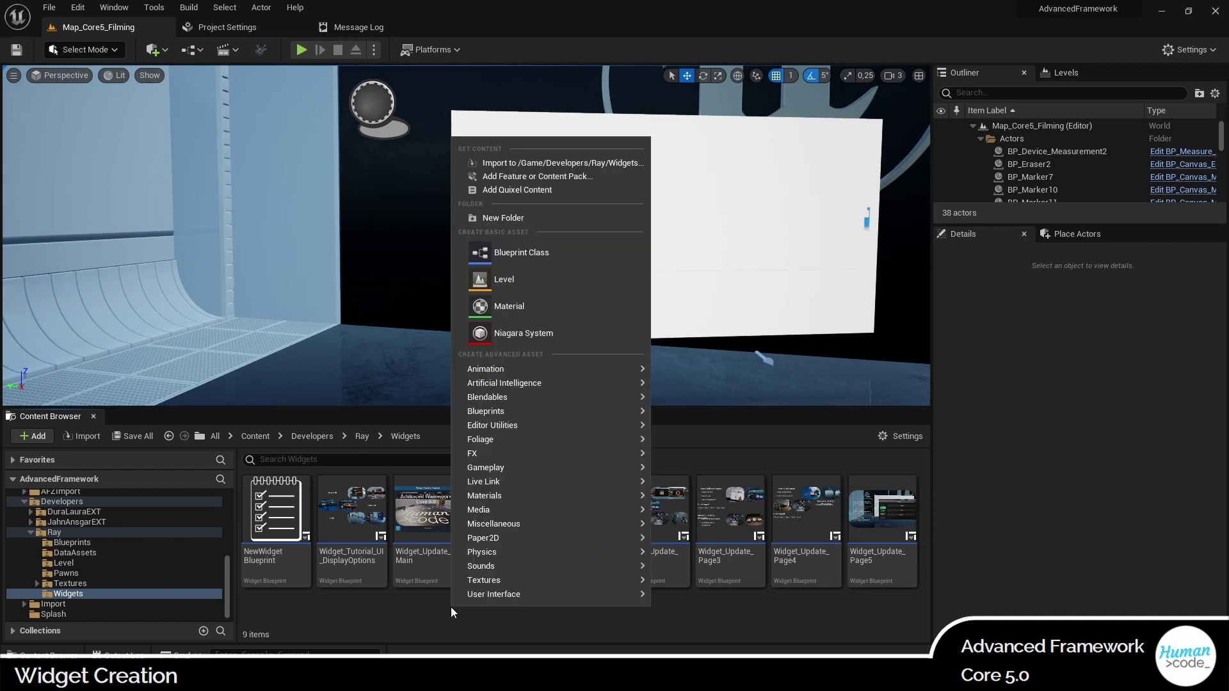
mouse_move(528, 593)
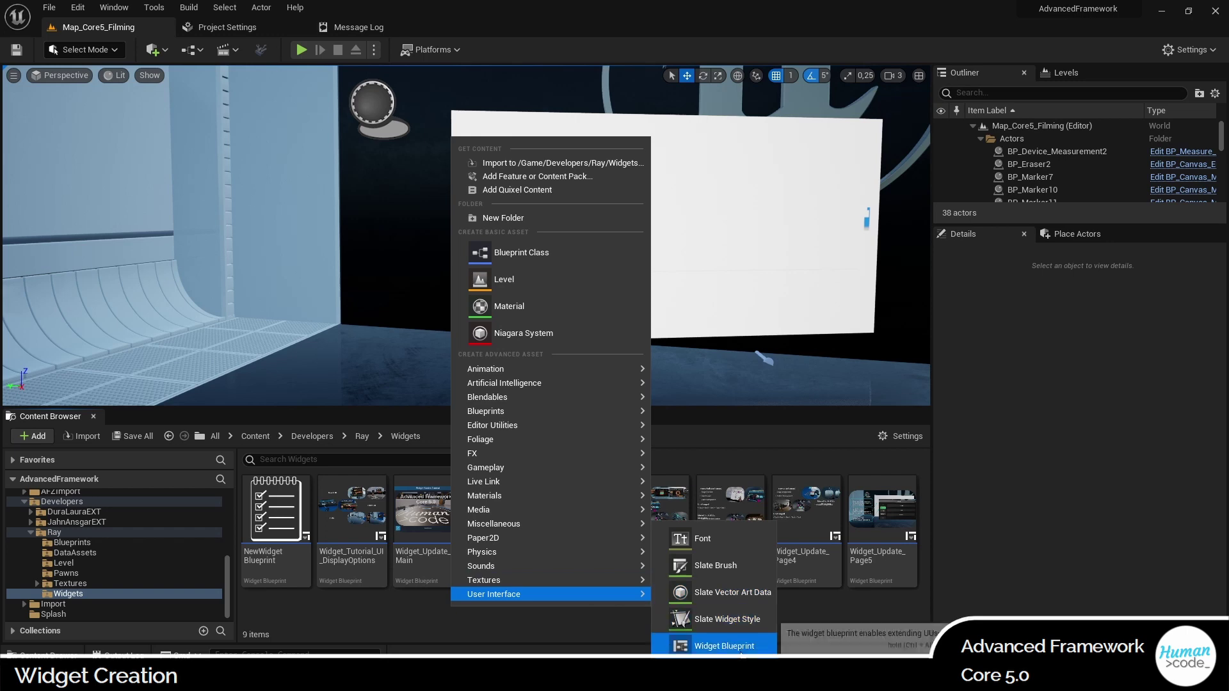
left_click(724, 646)
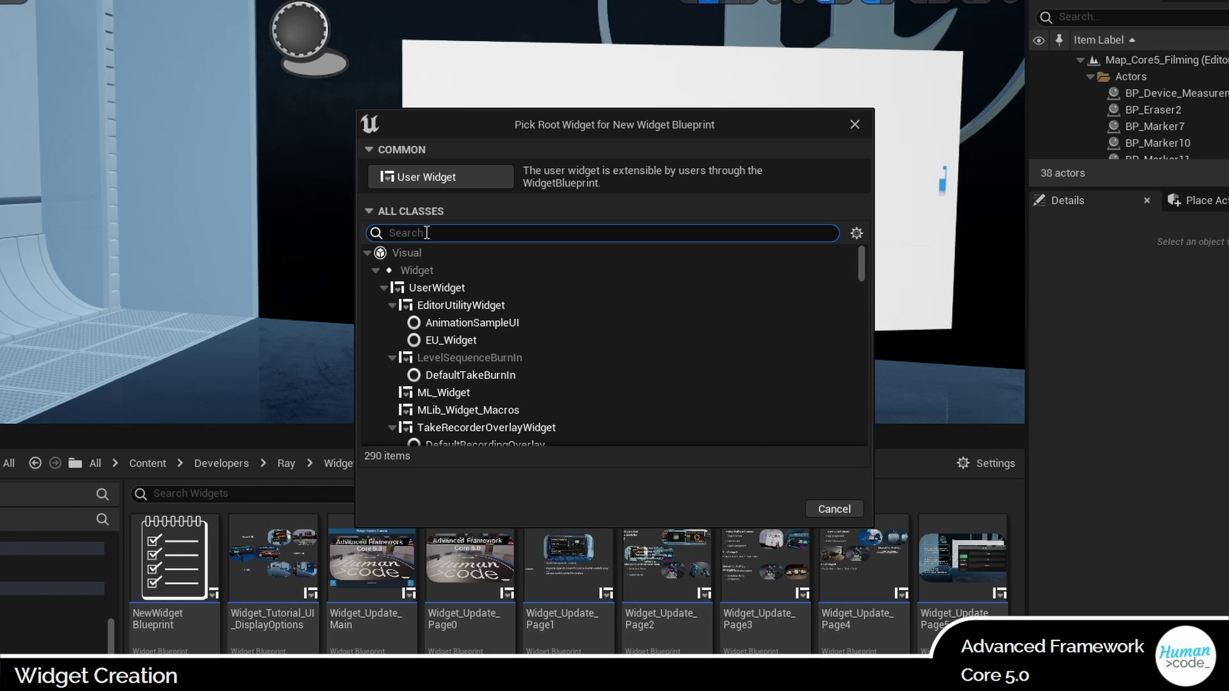
type("base")
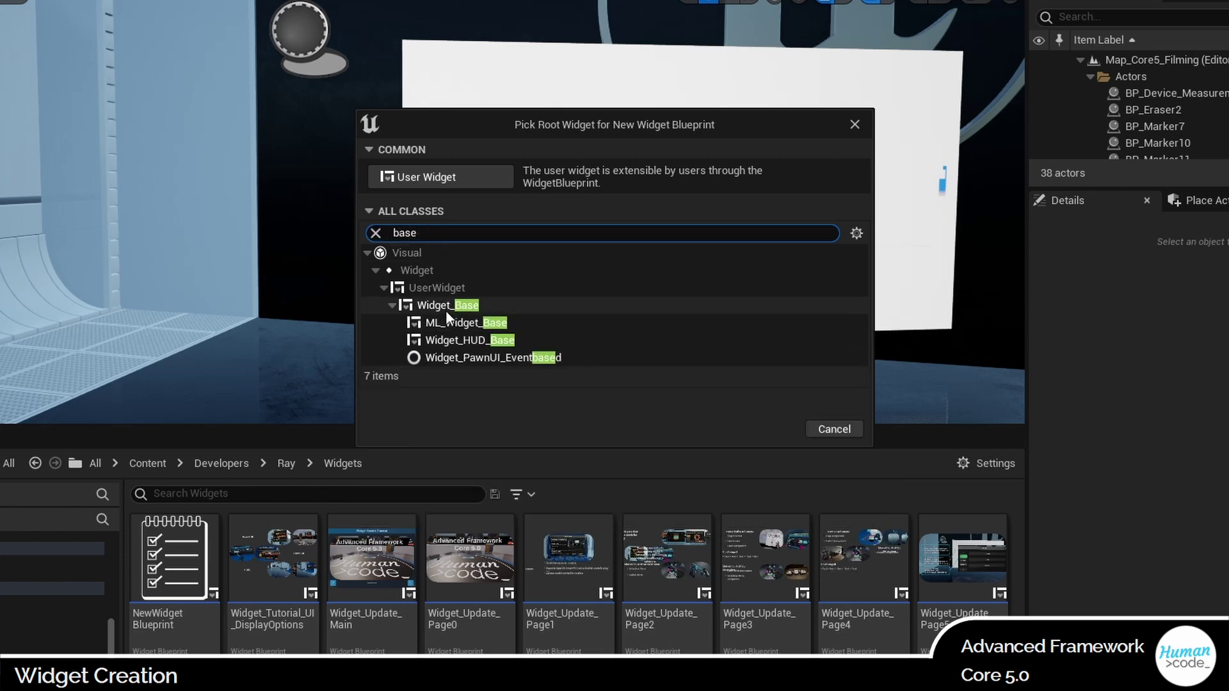
left_click(433, 305)
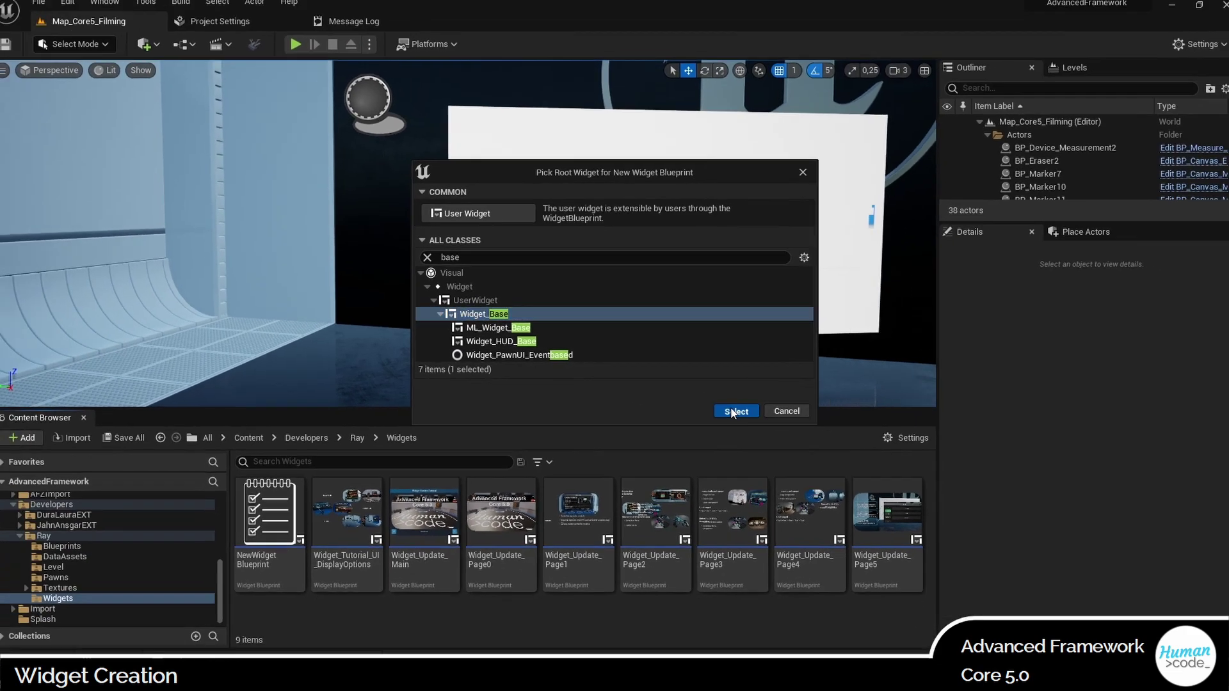
left_click(733, 412)
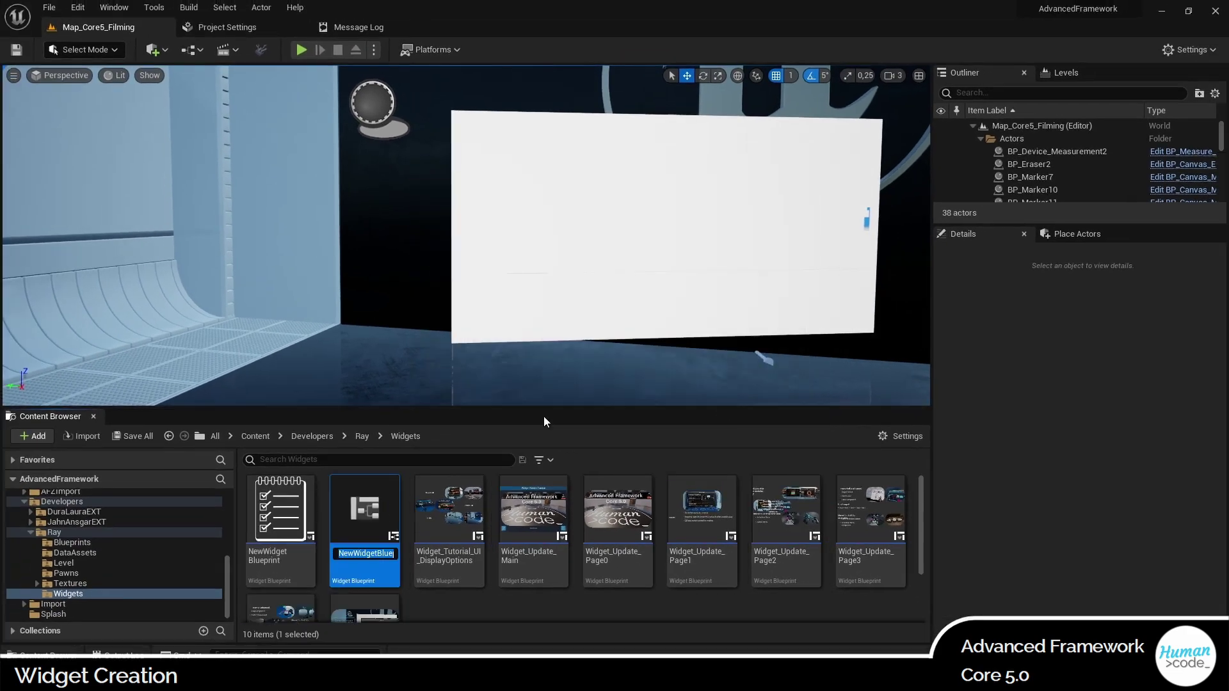
- Name the new widget blueprint Widget_Tutorial_UI_Basics
type("Widge")
type("t_")
type("Tutorial")
type("_UI_N")
key("BackSpace")
type("Basiks")
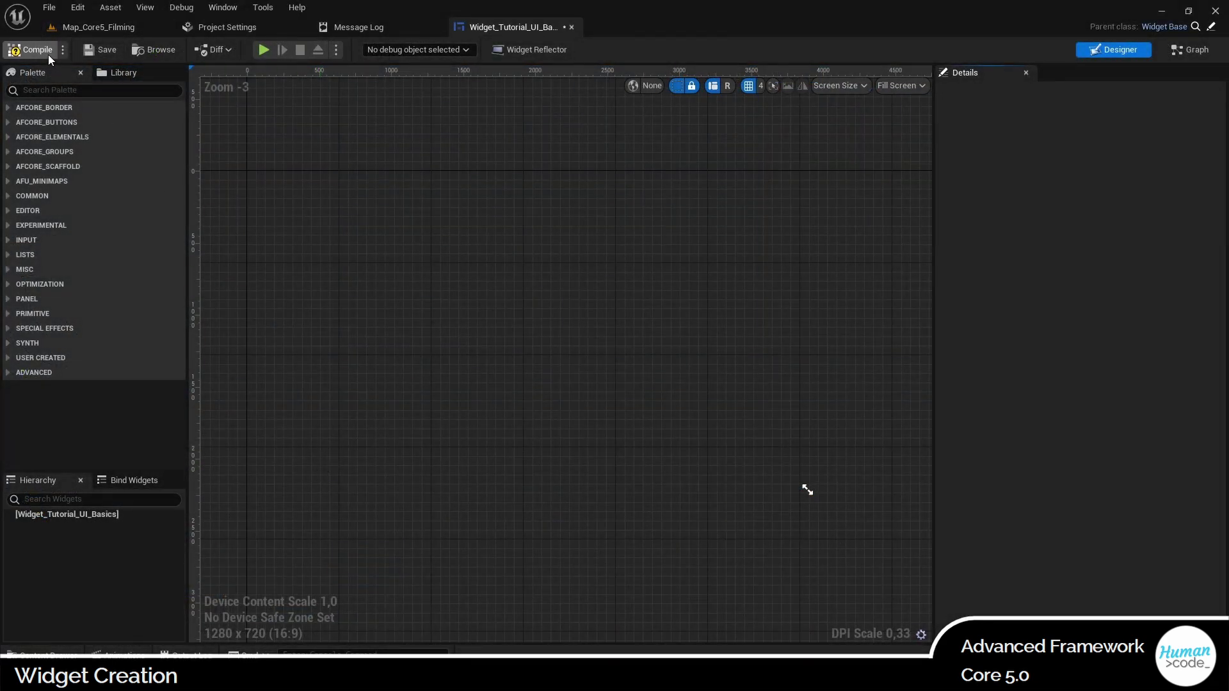
- Expand the AFCORE palette groups and drop a Widget Scaffold Default from AFCORE_SCAFFOLD onto the canvas
left_click(8, 107)
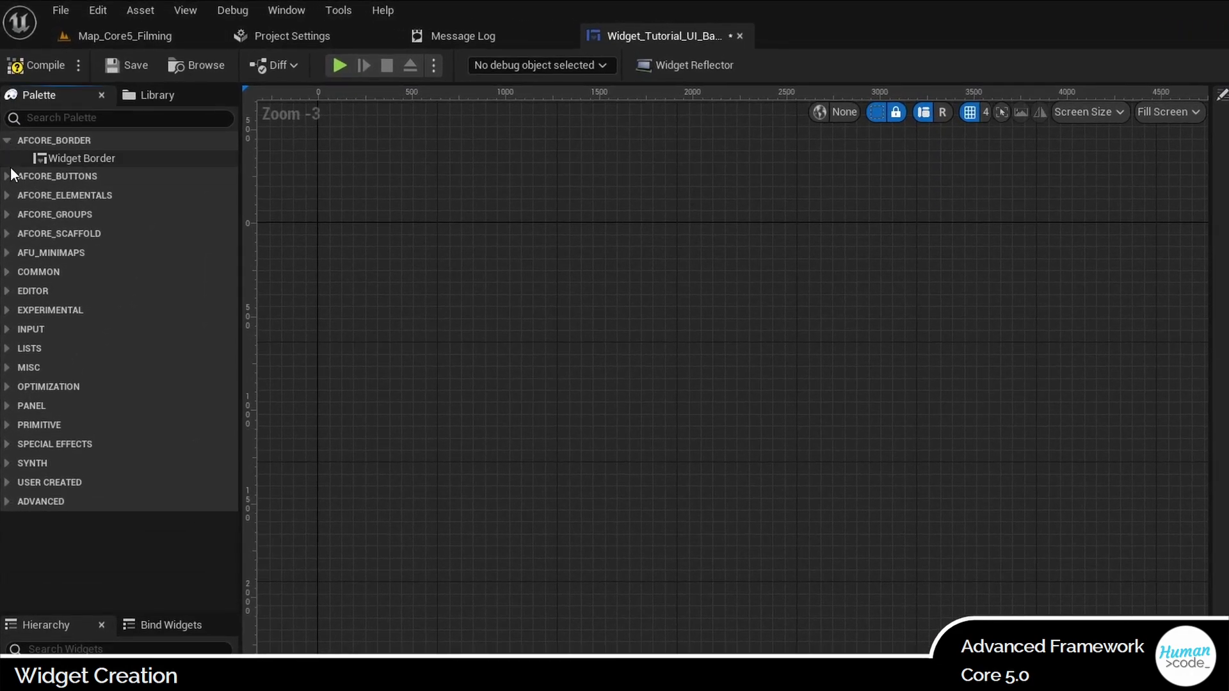
left_click(9, 175)
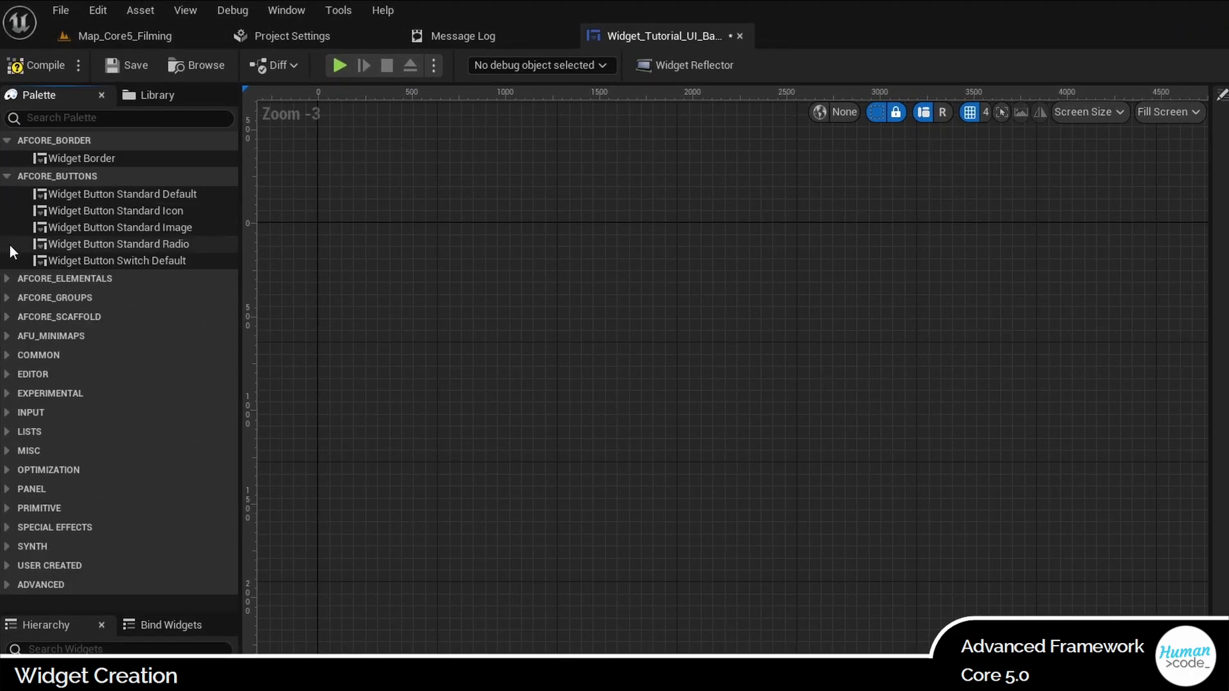
left_click(7, 281)
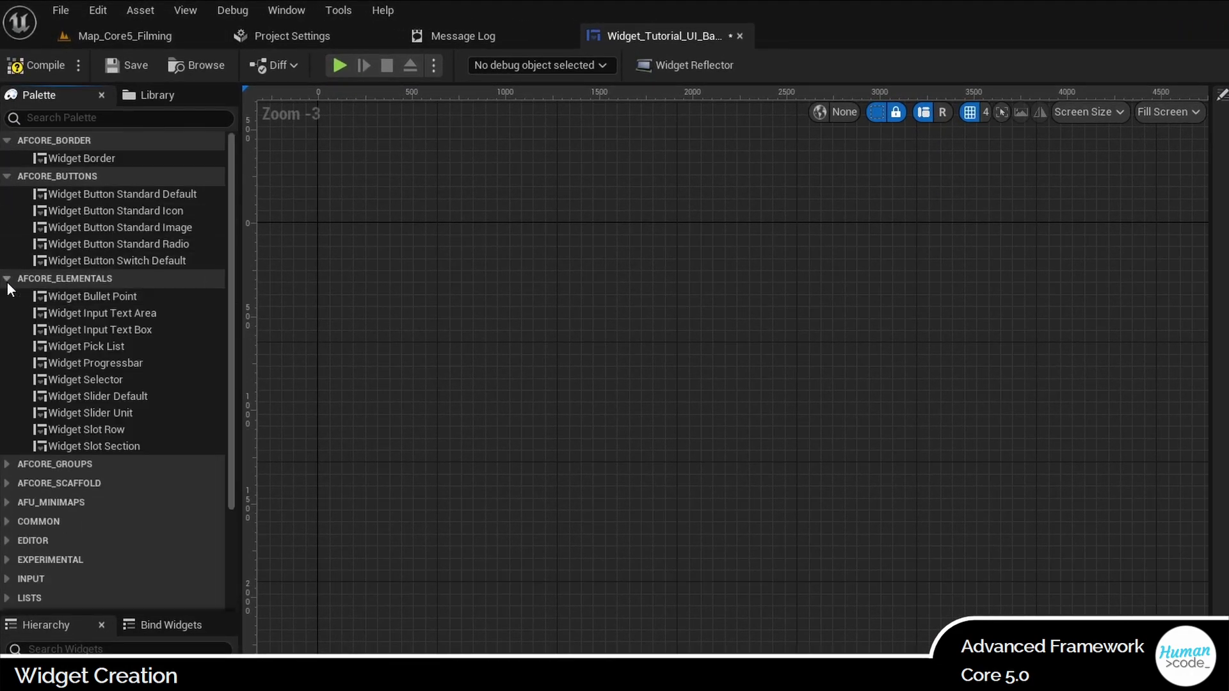
left_click(6, 465)
left_click(9, 578)
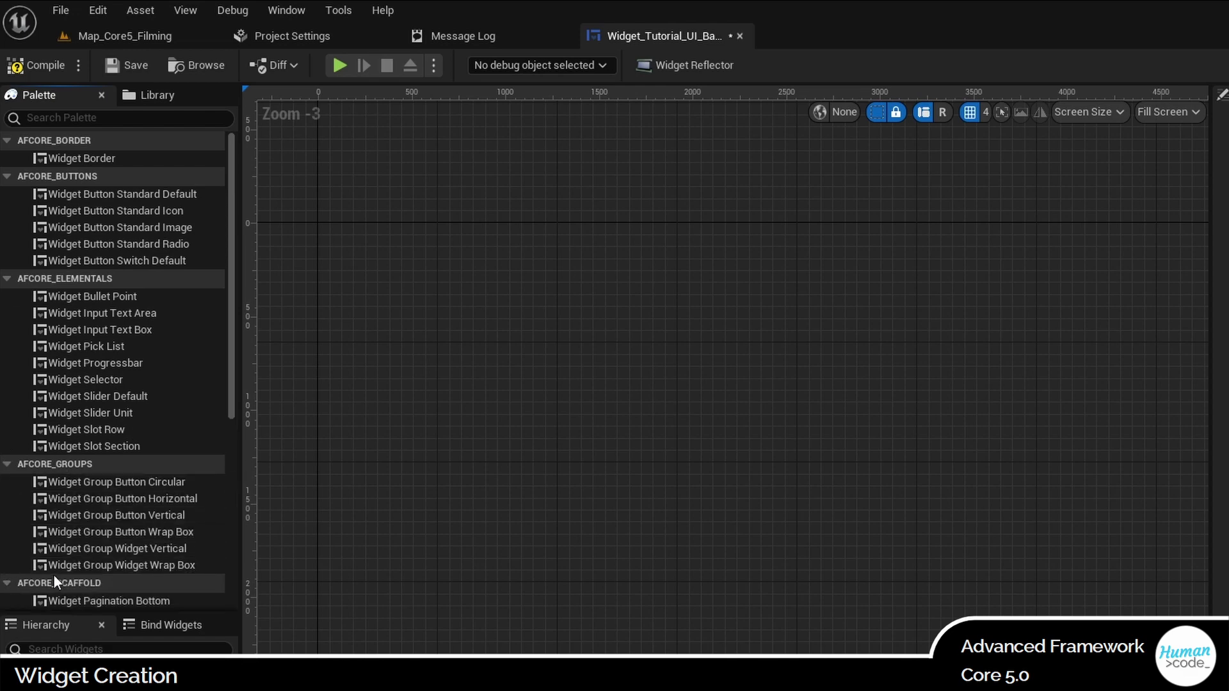
scroll(56, 570, "down", 3)
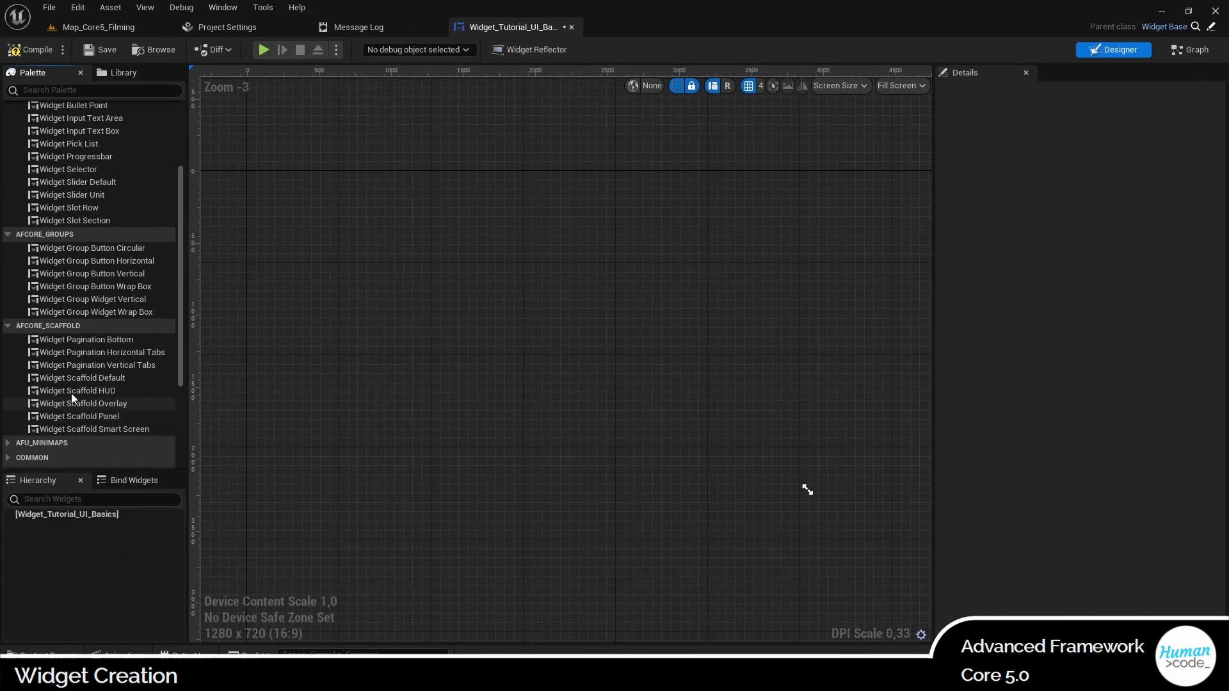
left_click_drag(71, 378, 551, 337)
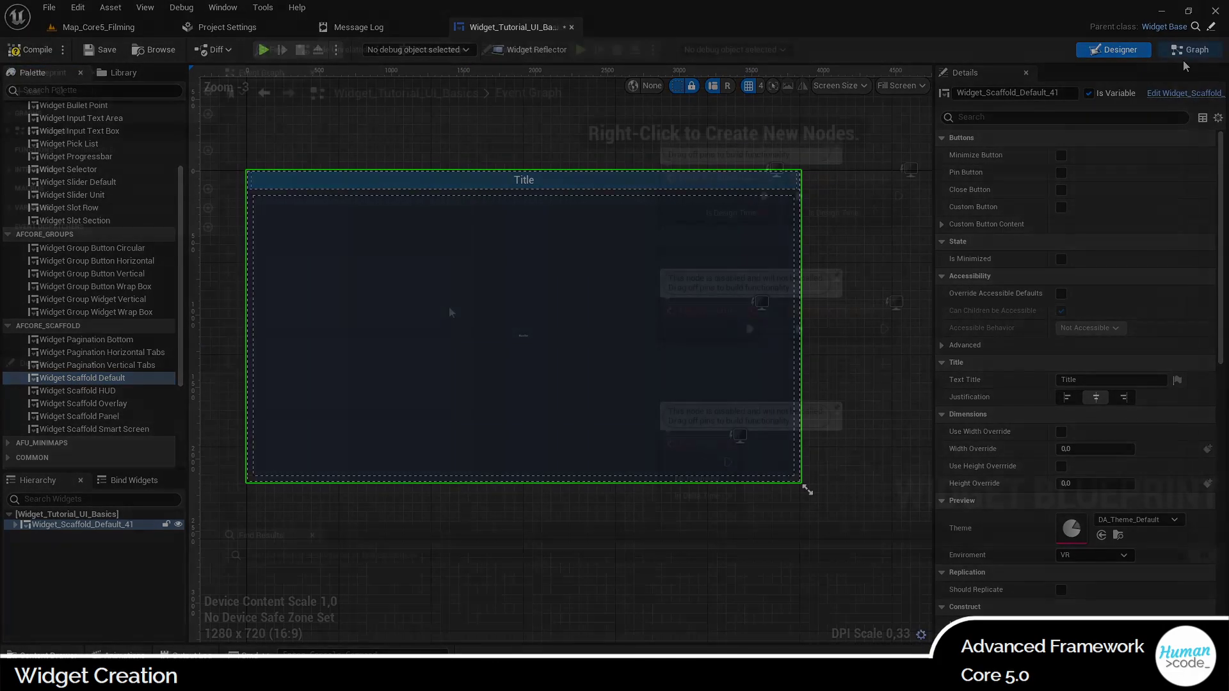
- Show the widget's Event Graph and Class Settings, with Widget Base as parent class
left_click(1190, 49)
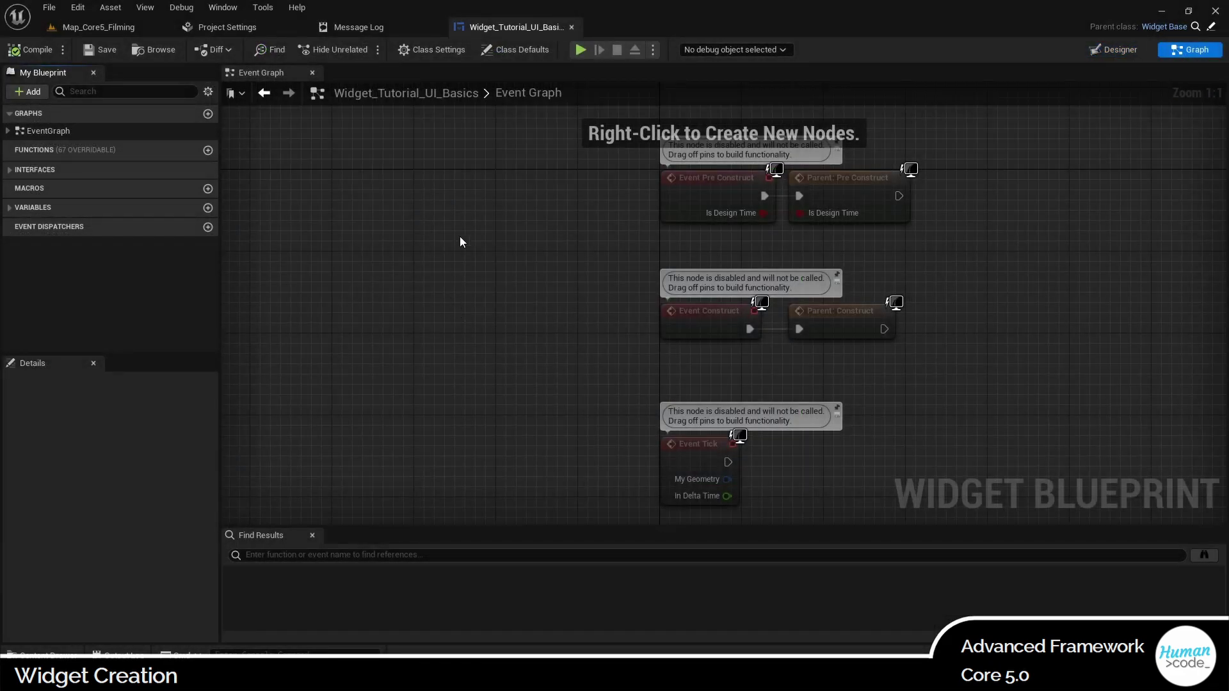
left_click(424, 49)
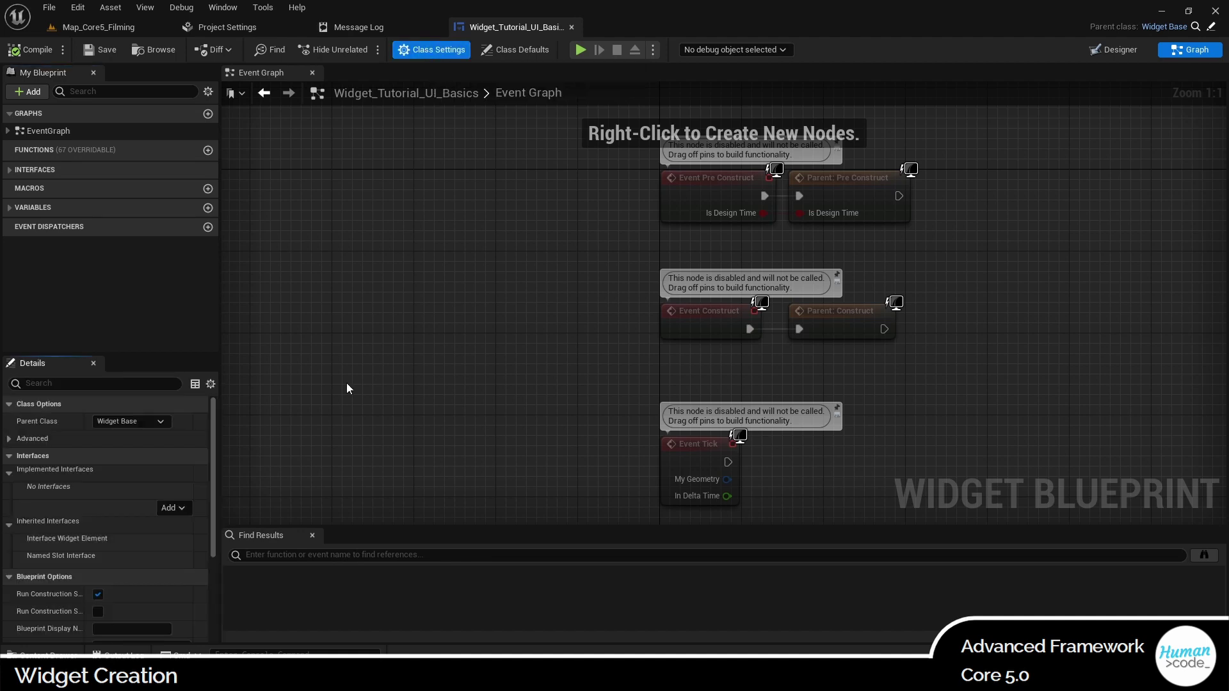
mouse_move(181, 151)
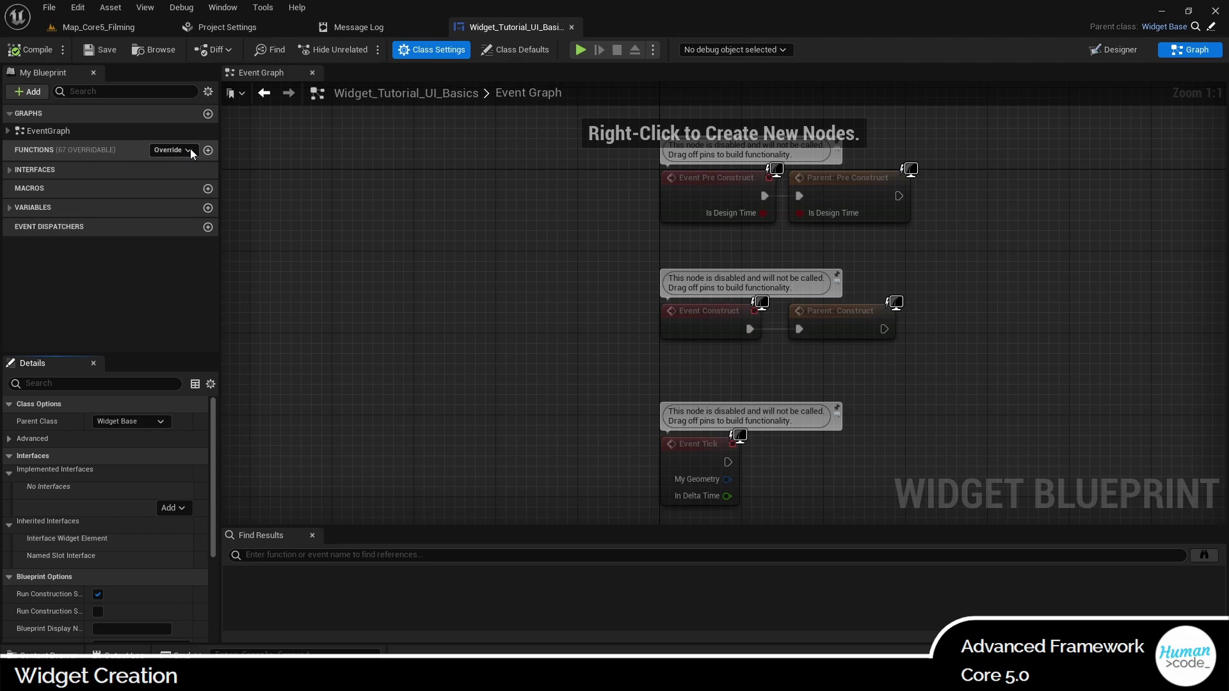
- Override Get Root Widget, replacing the parent call with a Widget_Scaffold_Default_41 getter wired to Root Widget
left_click(187, 149)
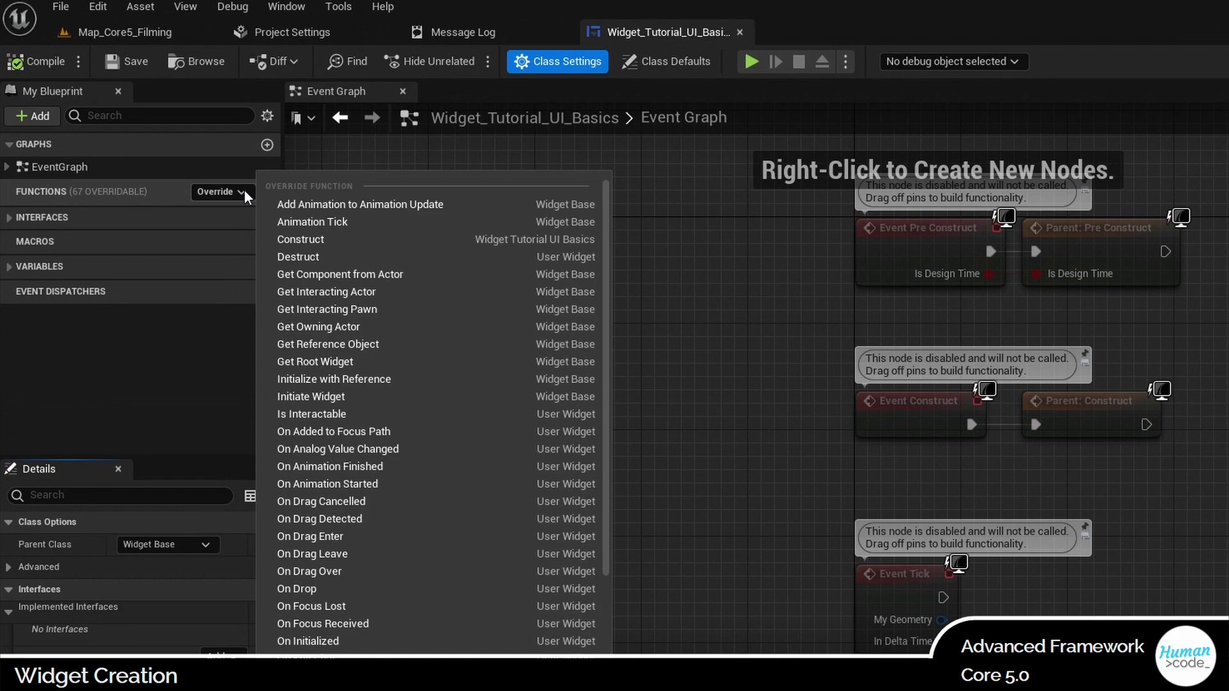
left_click(328, 361)
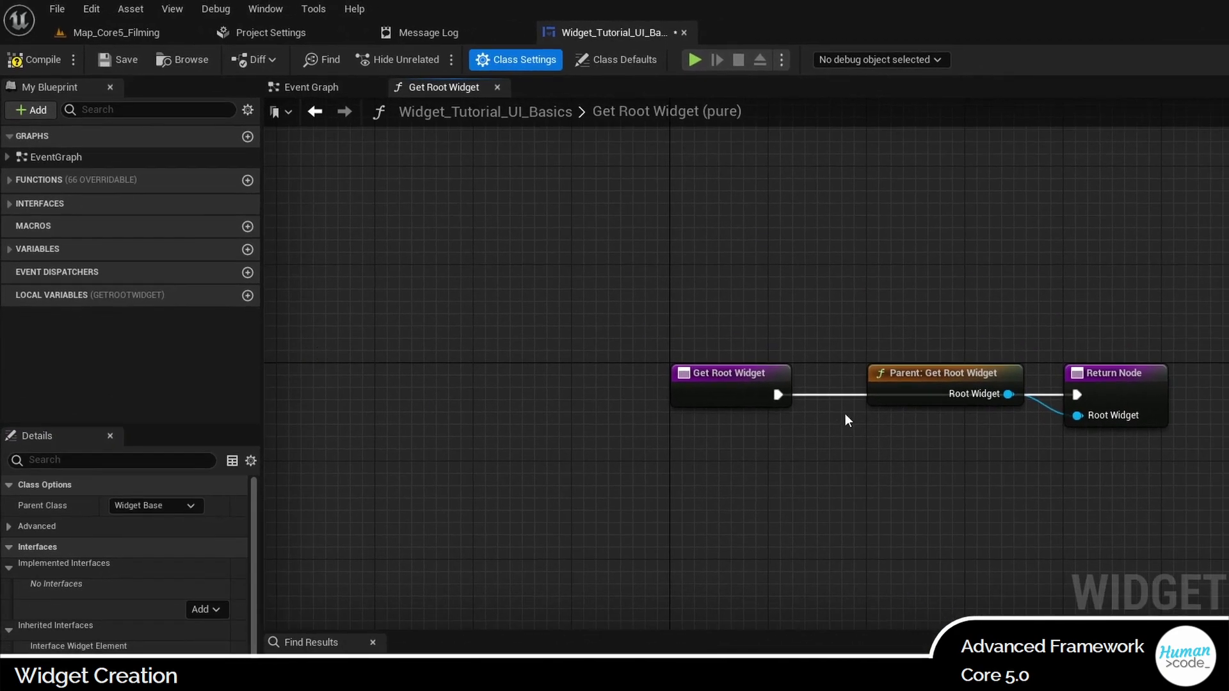
left_click(888, 378)
key("Delete")
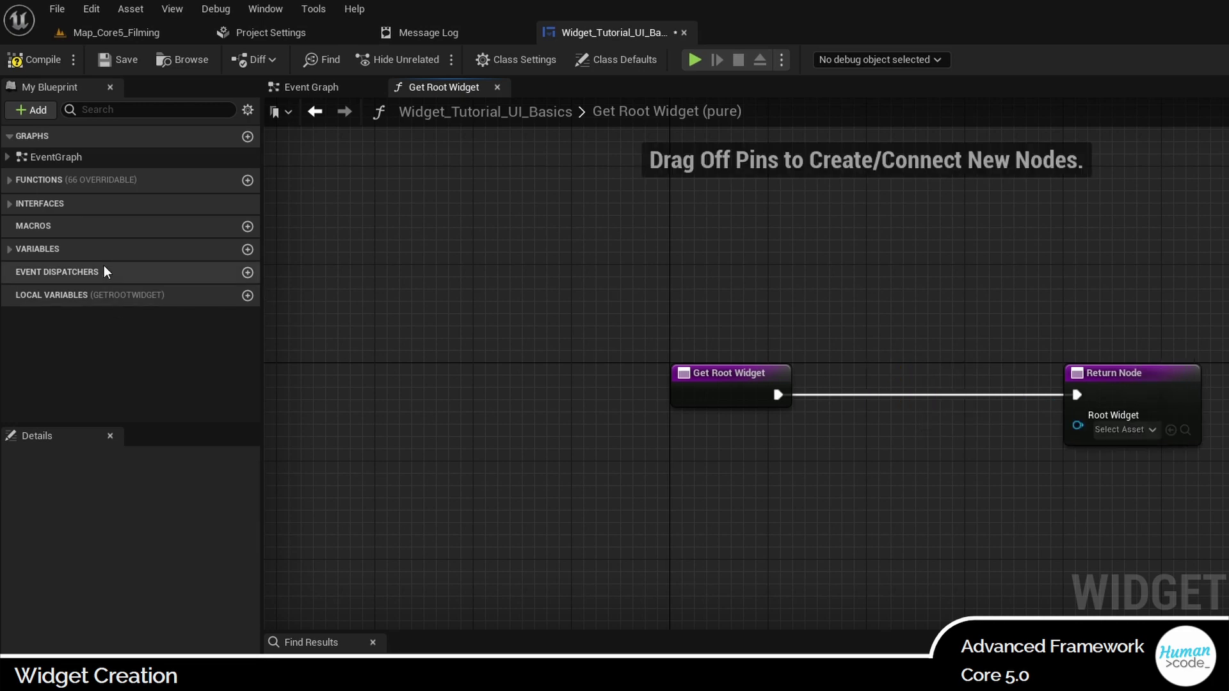
left_click(30, 250)
left_click_drag(26, 267, 742, 442)
left_click(779, 467)
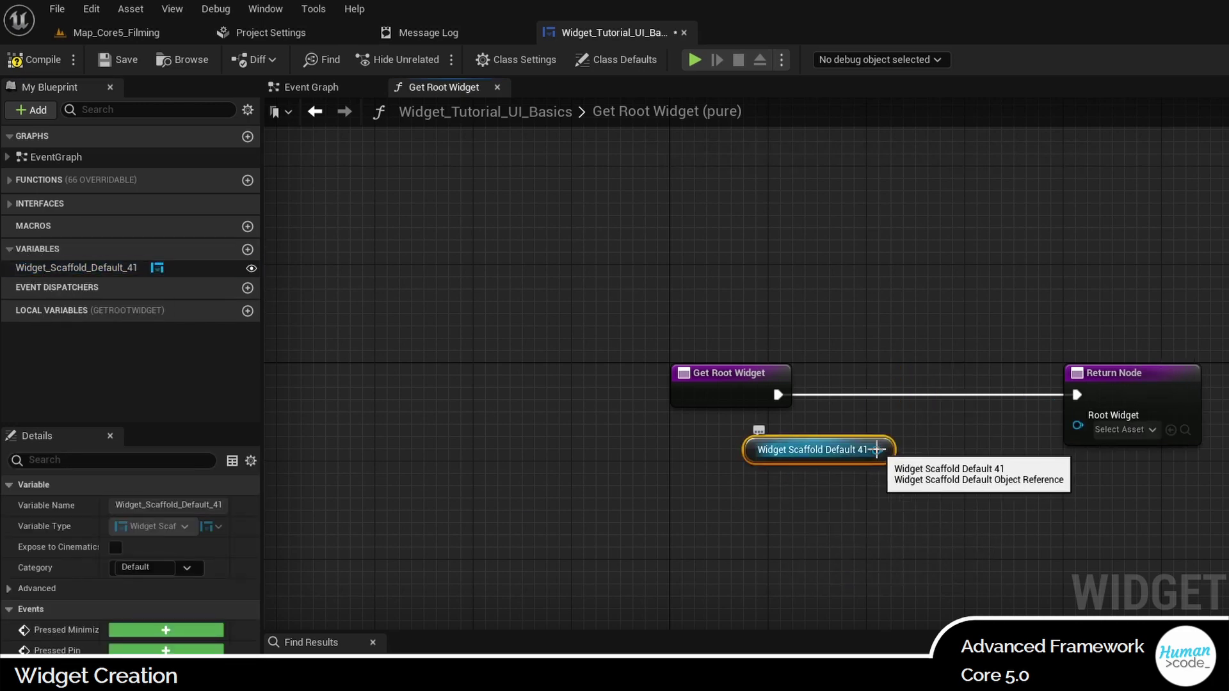
left_click_drag(877, 450, 1100, 424)
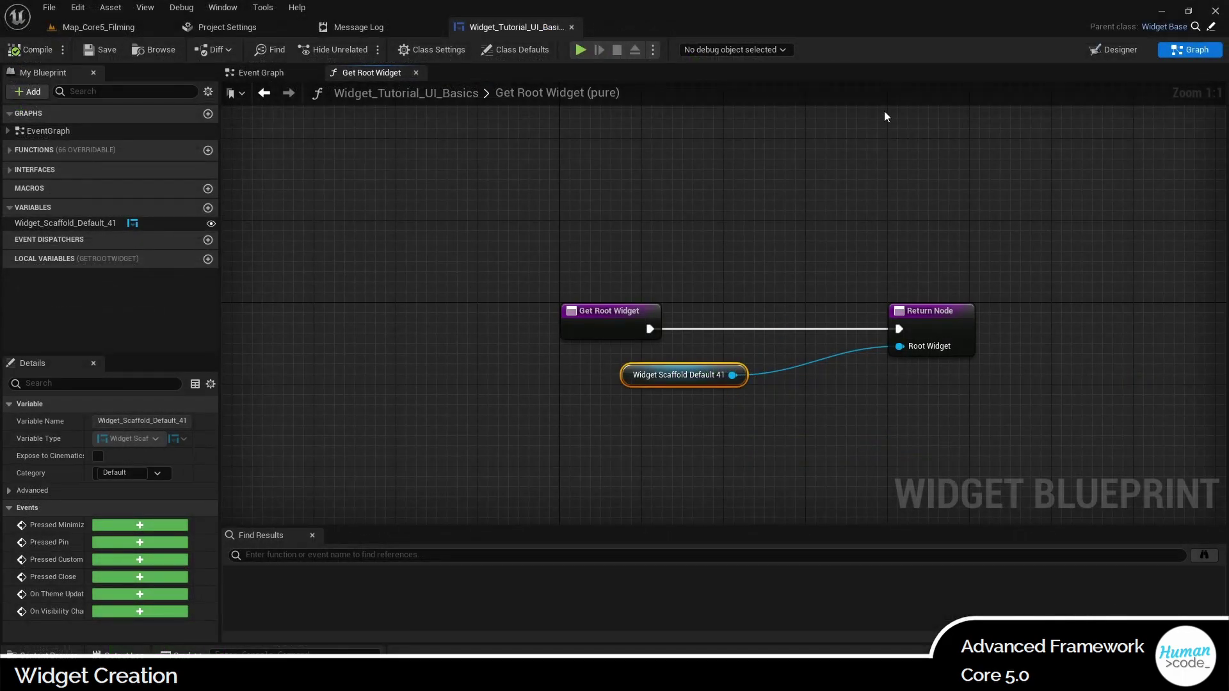
- Put a Vertical Box into the scaffold's MainSlot and mark it Is Variable
left_click(1115, 53)
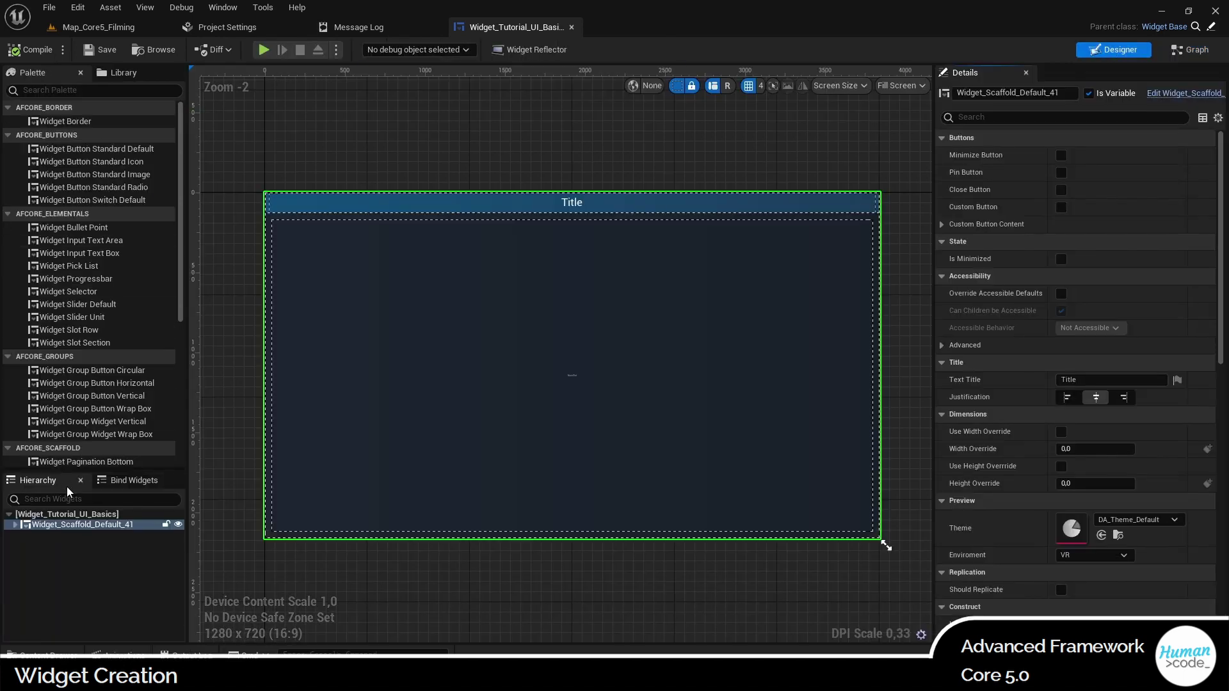
left_click(41, 90)
type("vert")
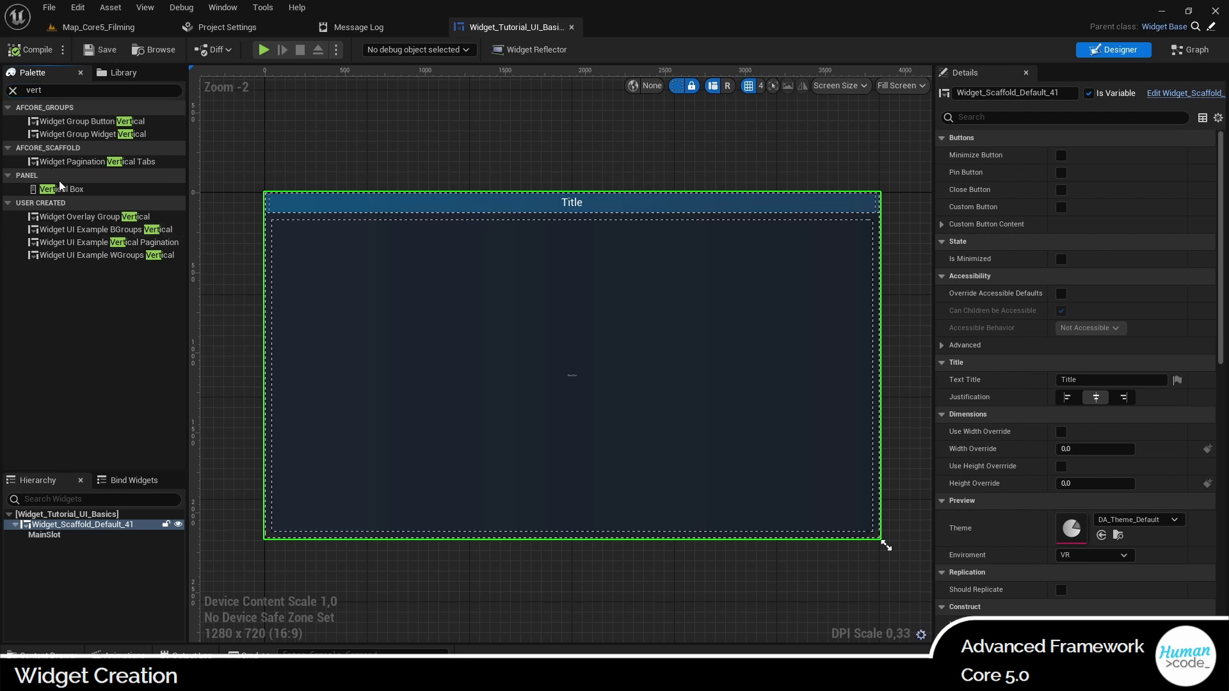
left_click(59, 191)
left_click_drag(58, 586, 42, 536)
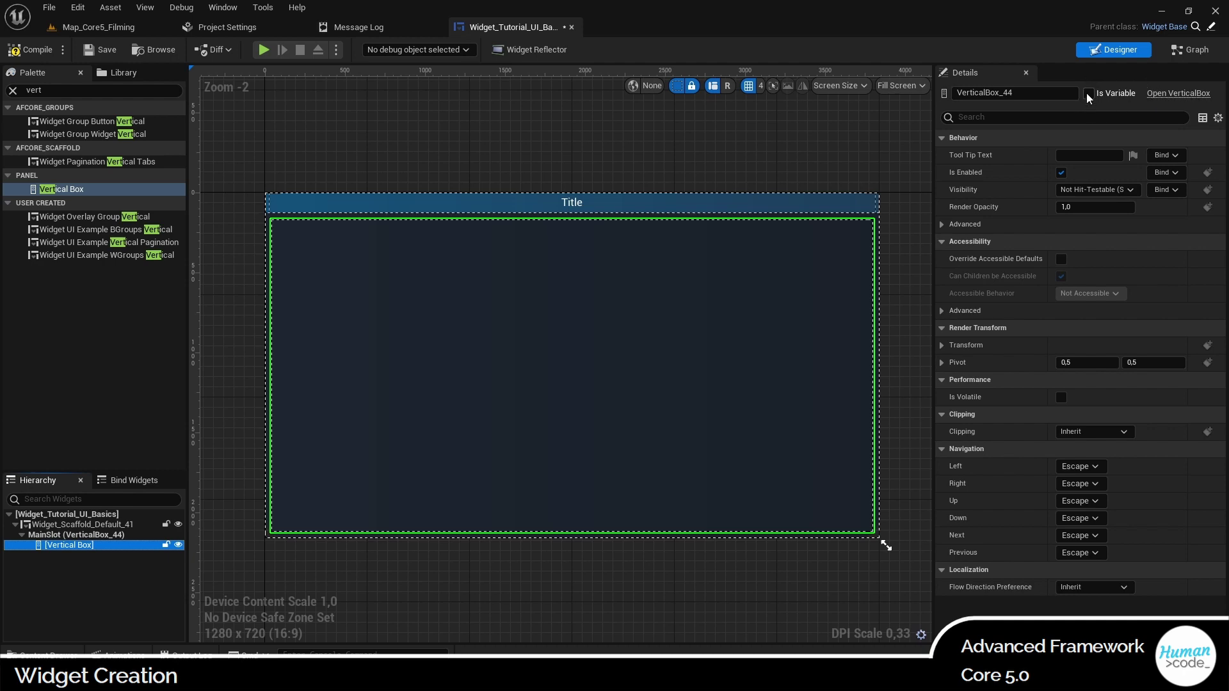
left_click(1088, 95)
left_click(1189, 49)
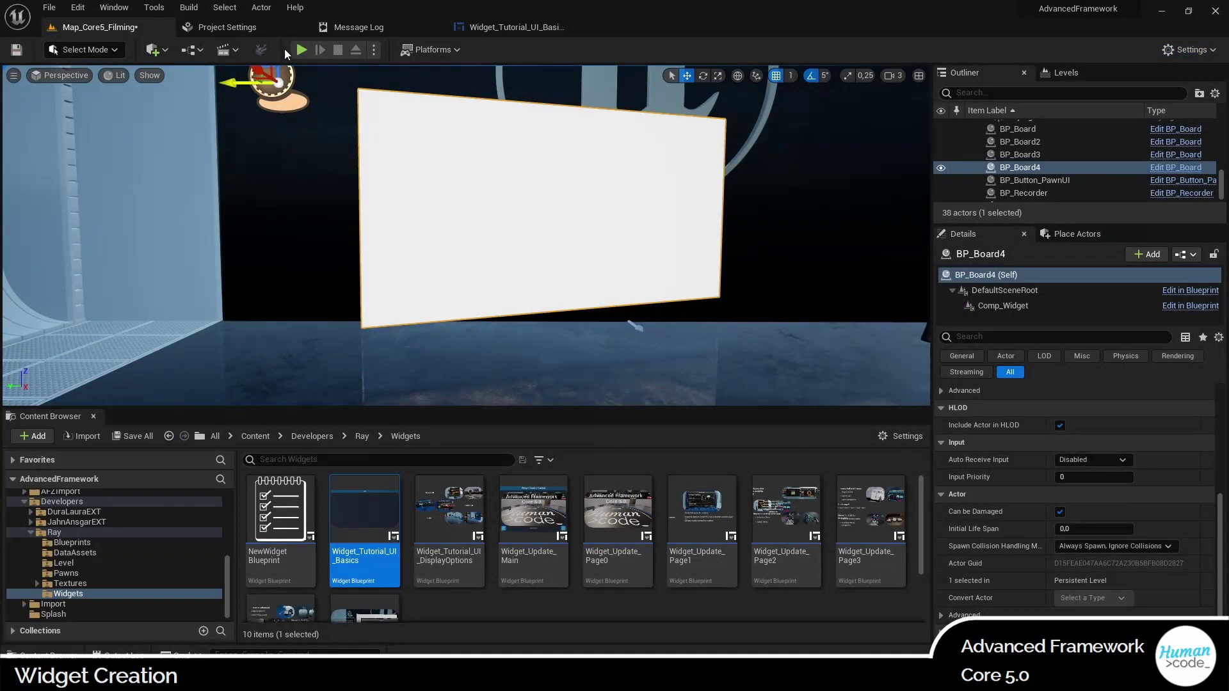
- Test-play the level, then delete the Vertical Box 44 getter from Get Root Widget
left_click(300, 51)
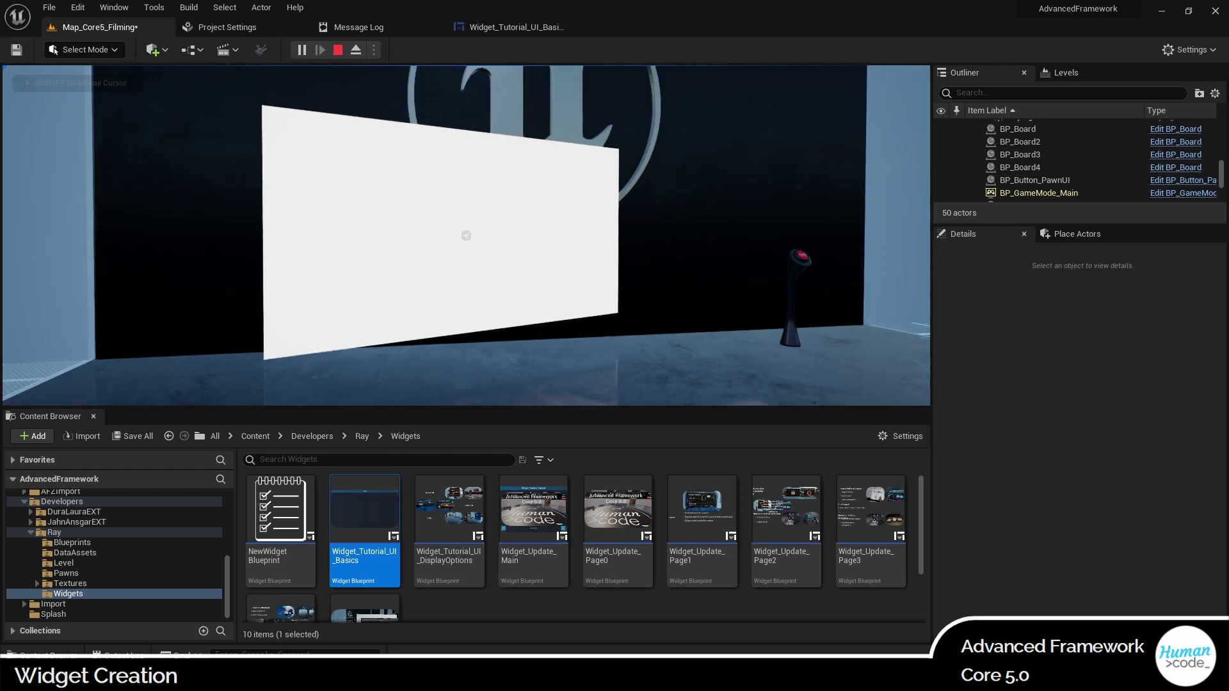
key("Escape")
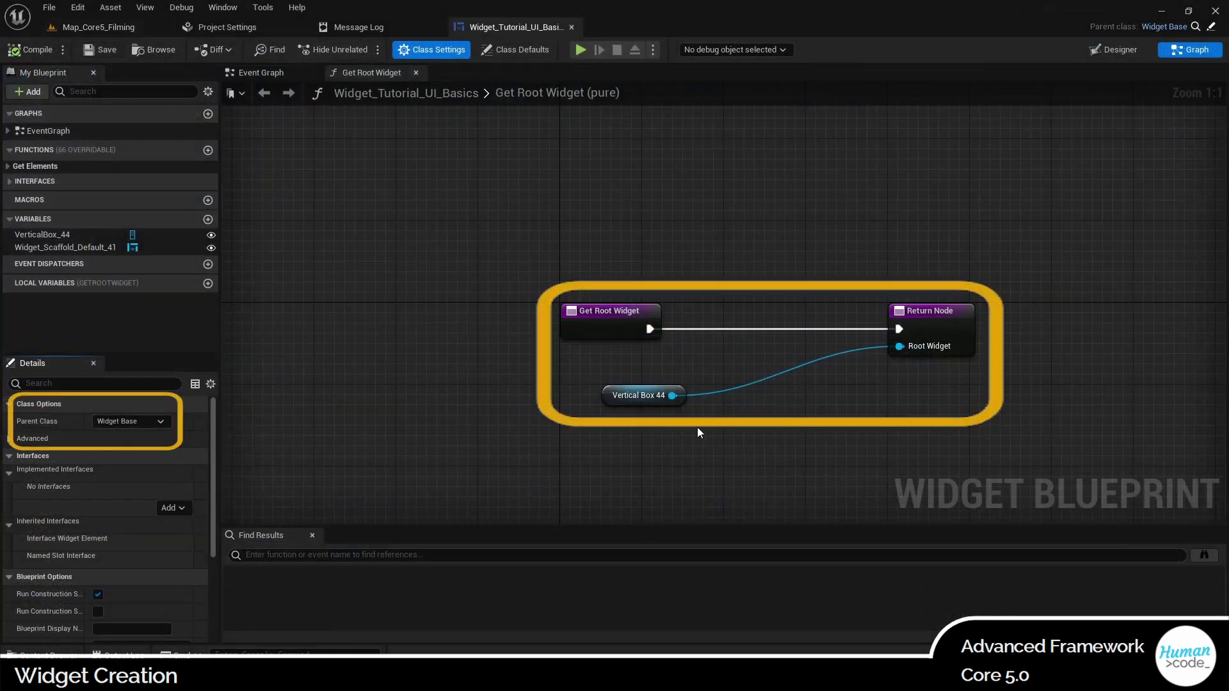
left_click(610, 396)
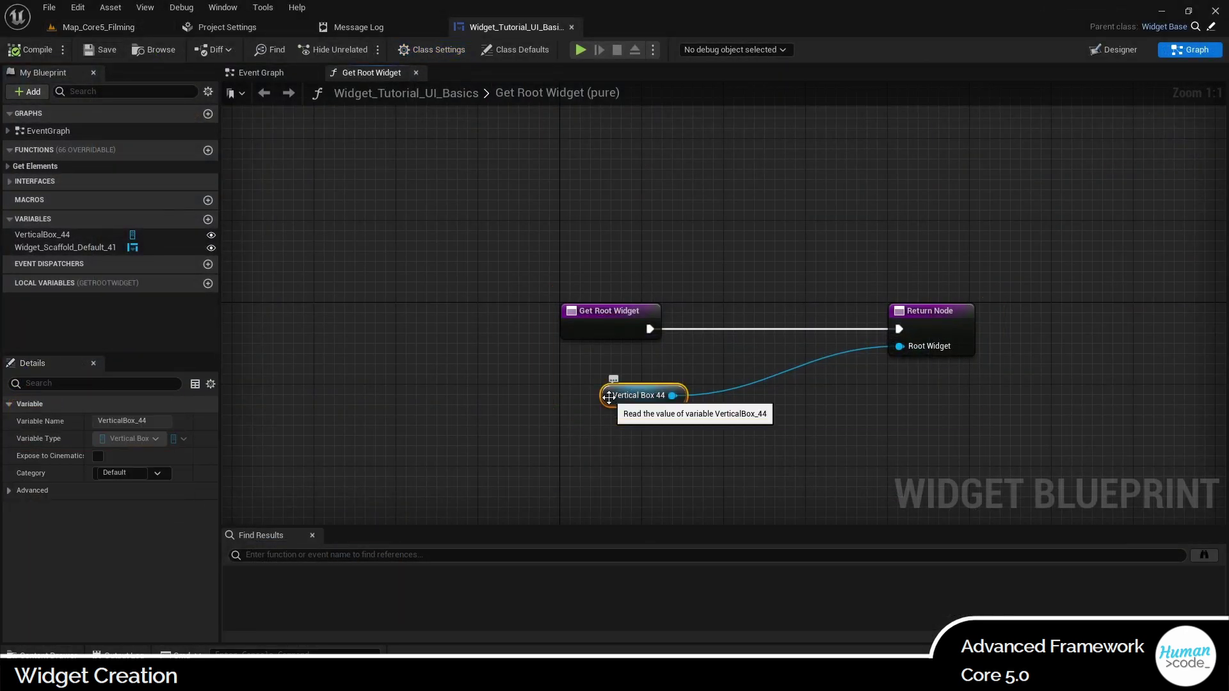
key("Delete")
- Wire a Widget_Scaffold_Default_41 getter to the Root Widget return and save the blueprint
left_click_drag(31, 246, 619, 362)
left_click(666, 382)
left_click_drag(733, 365, 900, 354)
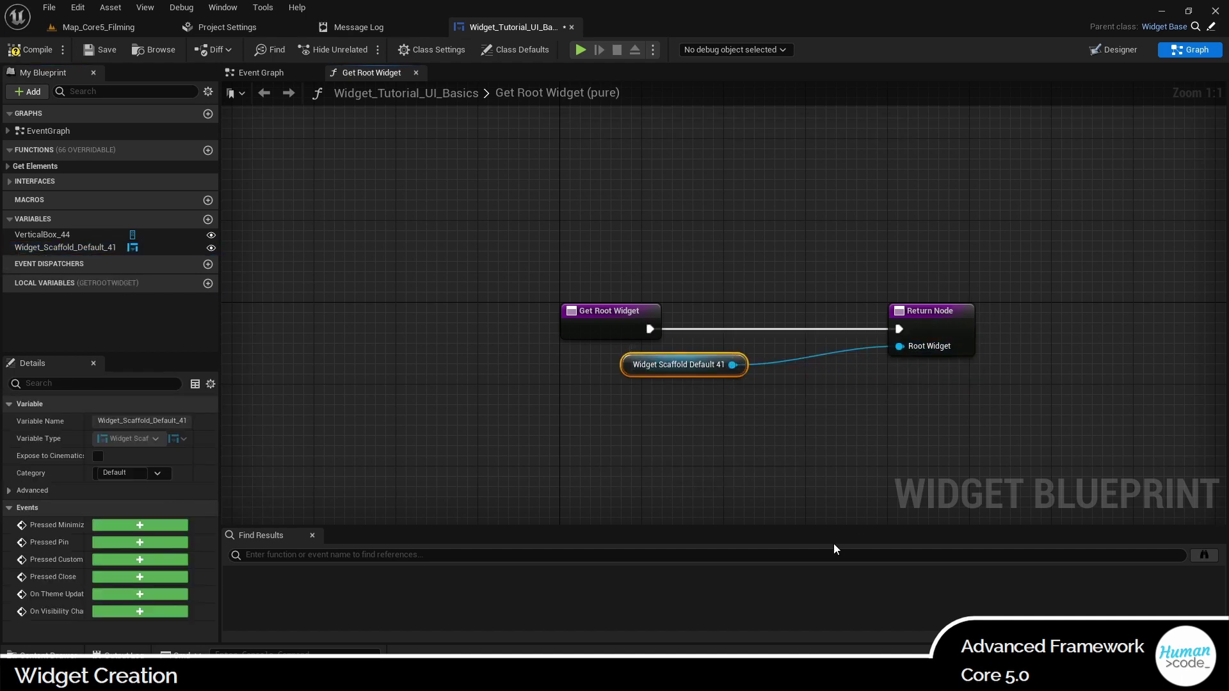
left_click(102, 52)
left_click(98, 27)
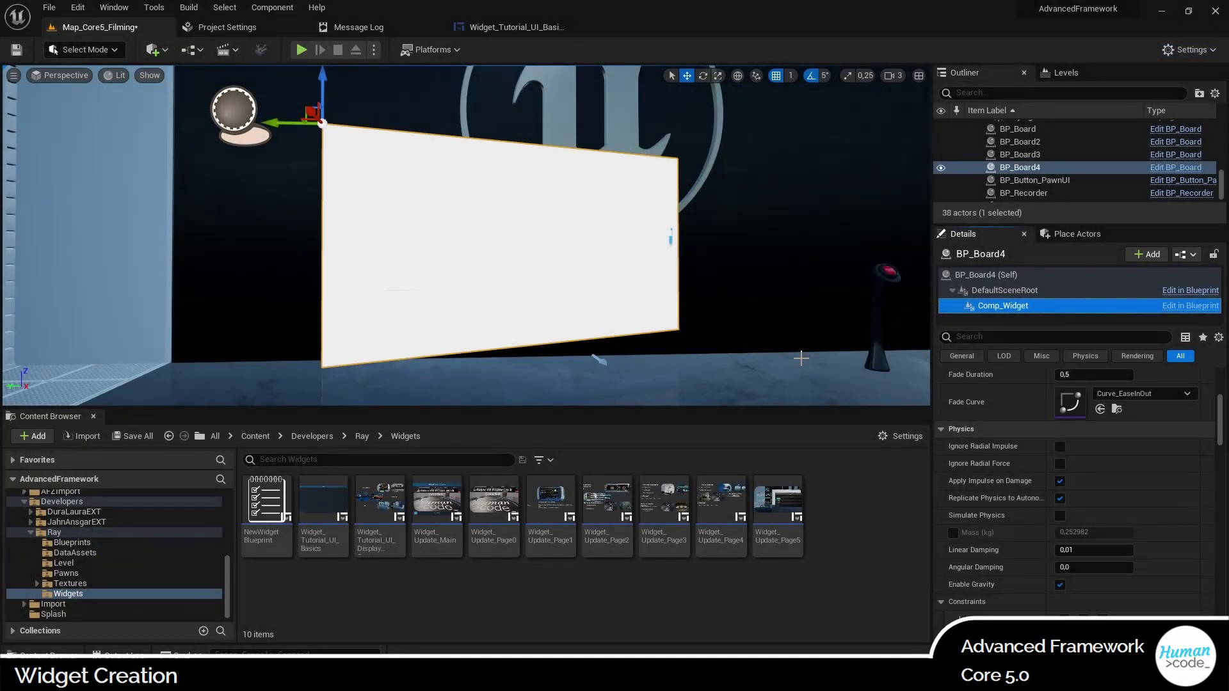
- Set Comp_Widget's Widget Class to Widget_Tutorial_UI_Basics in place of Widget_Menu
scroll(1124, 558, "down", 5)
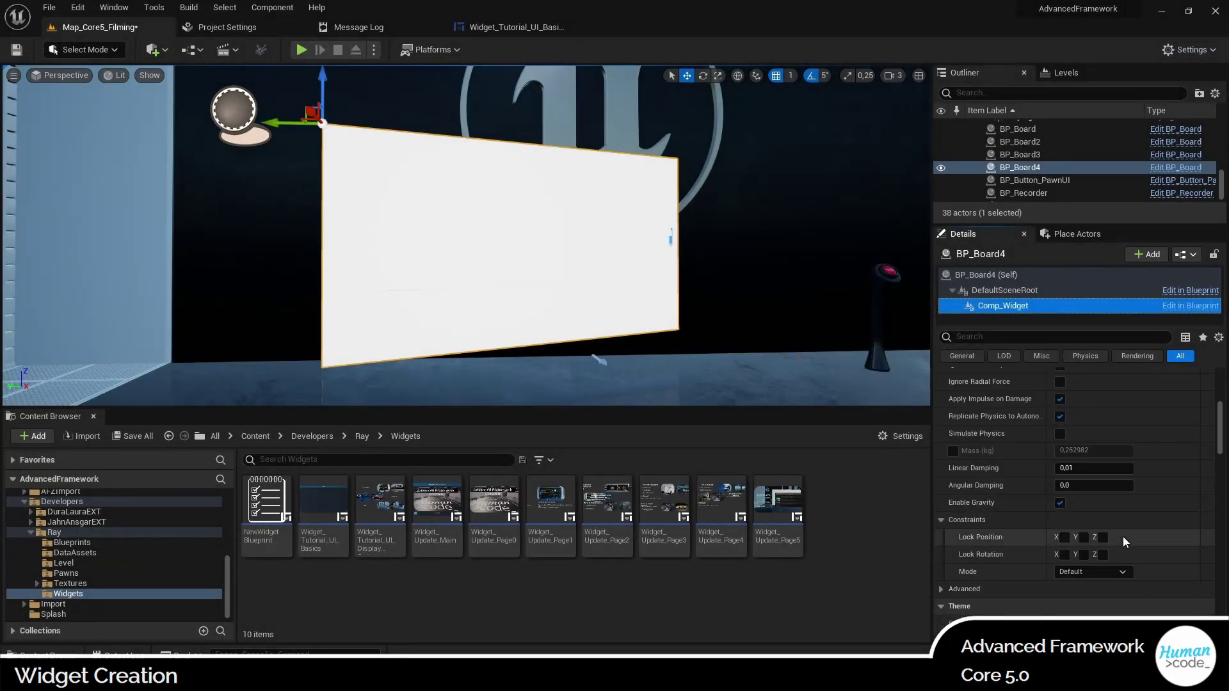
scroll(1120, 531, "down", 8)
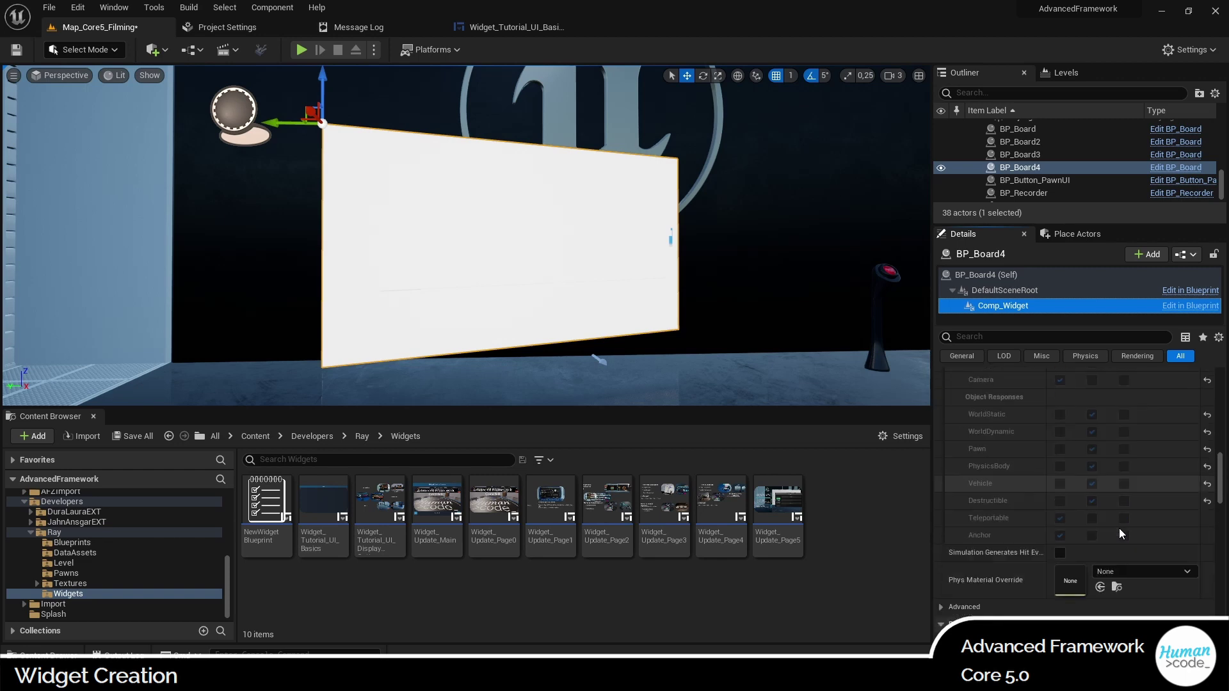
scroll(1116, 524, "down", 10)
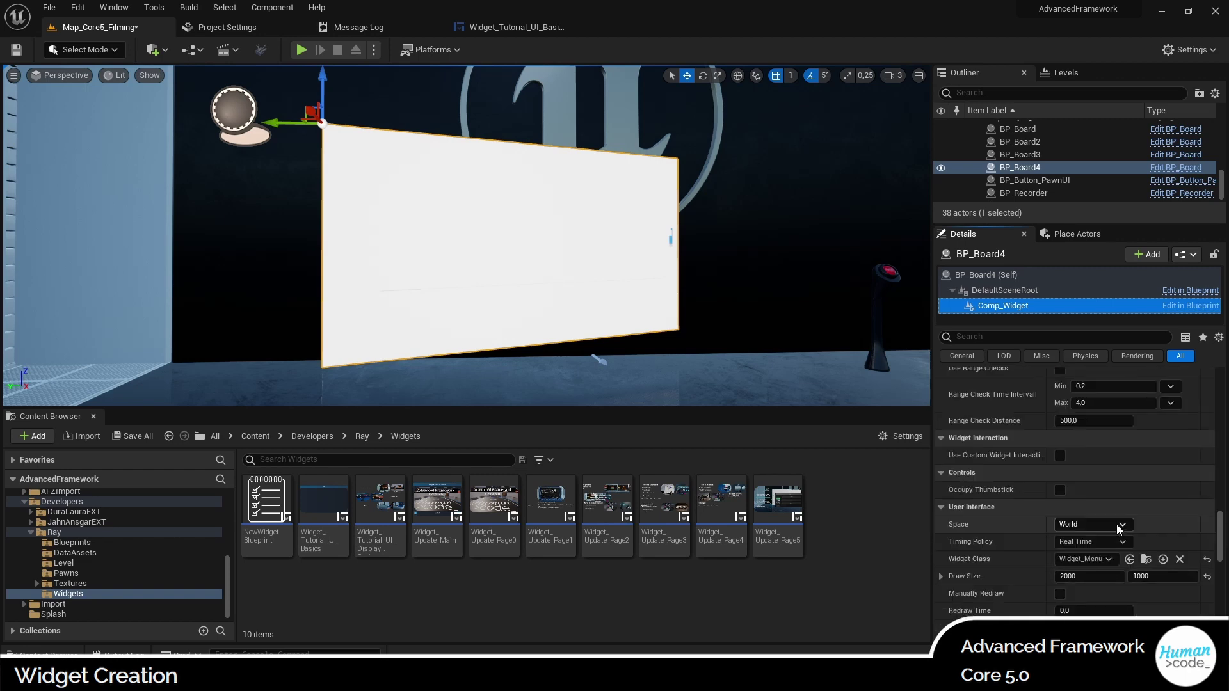
left_click(323, 512)
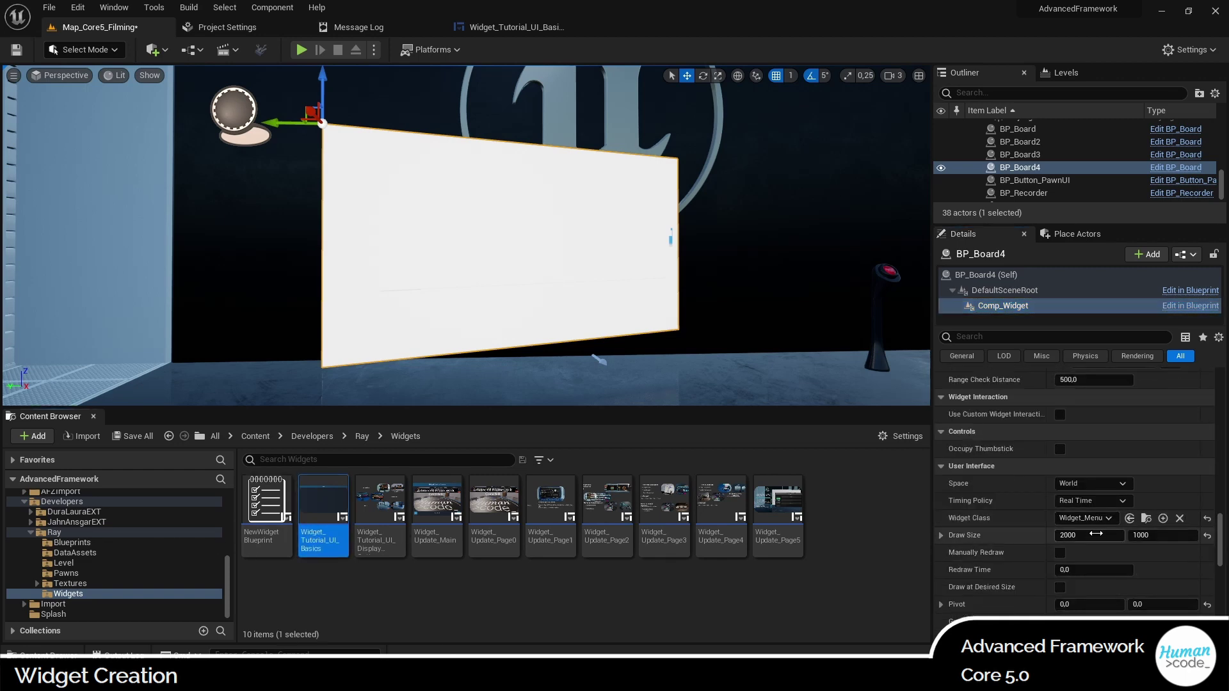
left_click(1128, 519)
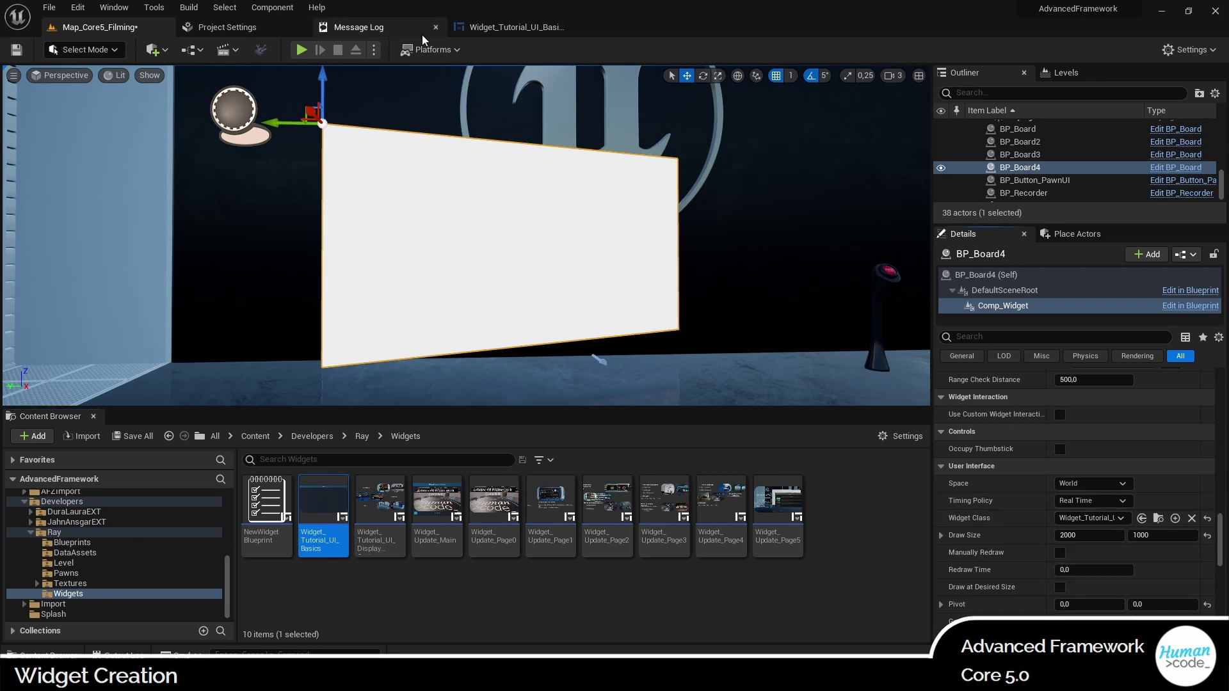
- Start a play session and move toward the board to view the 'Title' scaffold panel
left_click(301, 51)
key("F11")
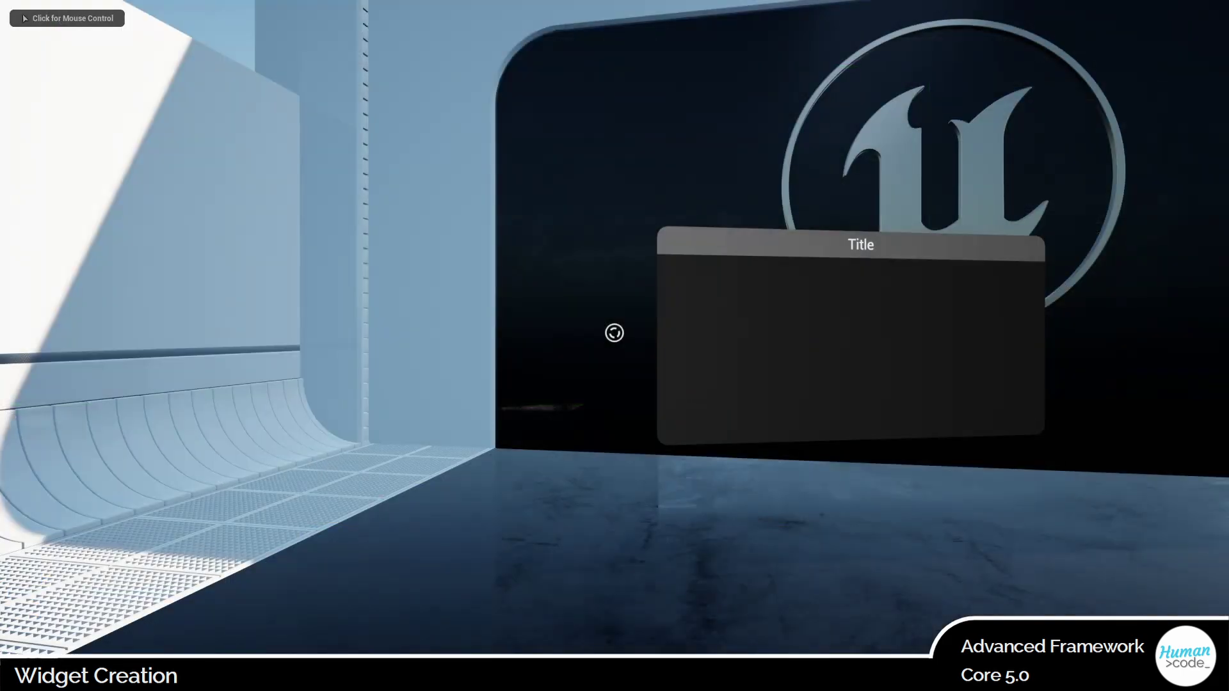
left_click(615, 333)
key("s")
key("w")
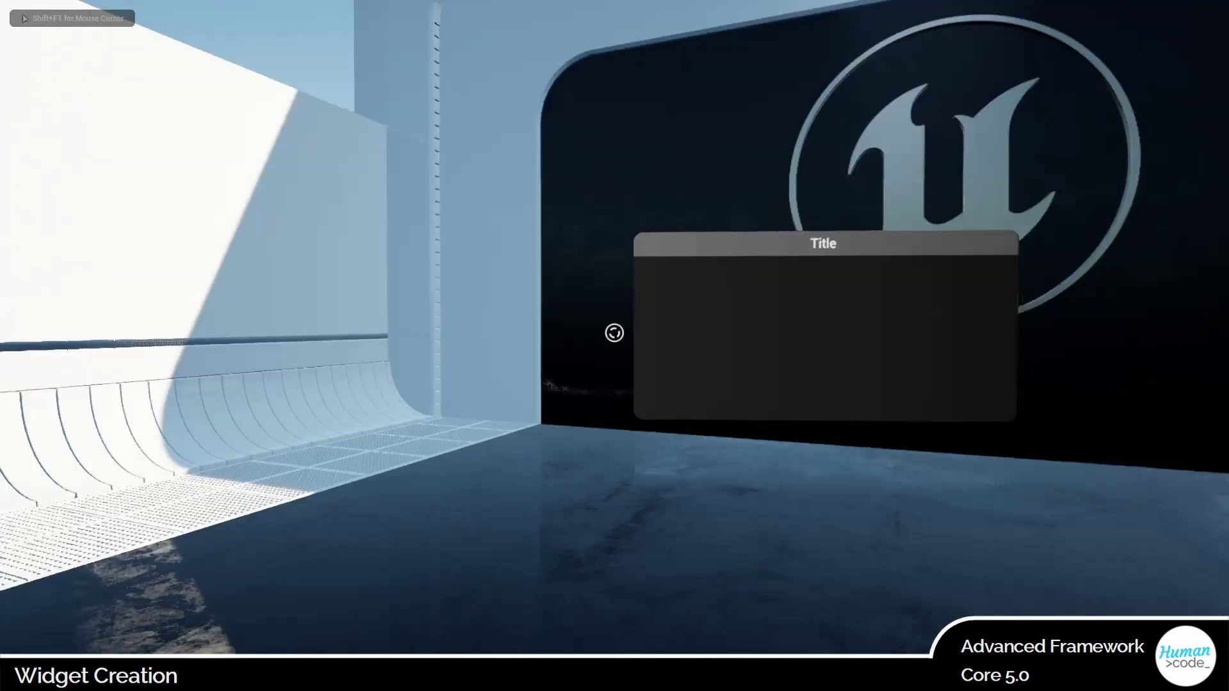